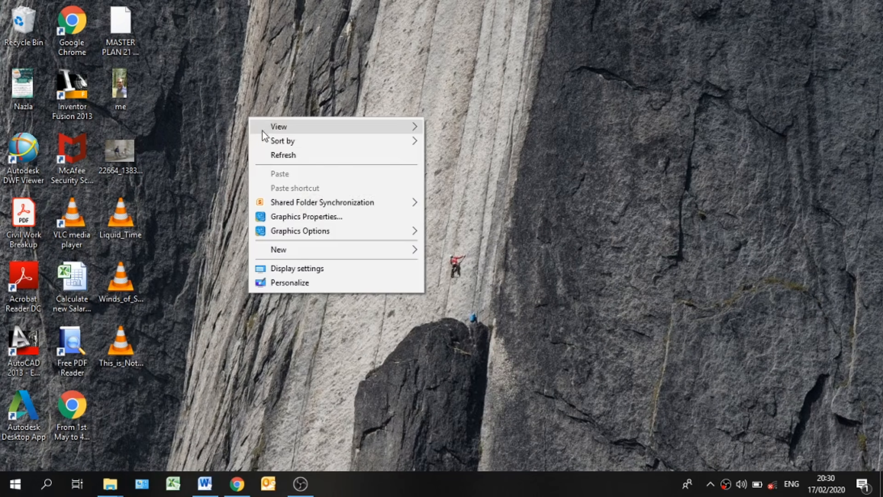
Step: Refresh the desktop and switch to the Lesson 8 document in Word to read the lesson topics
{"action": "left_click", "coordinate": [269, 152]}
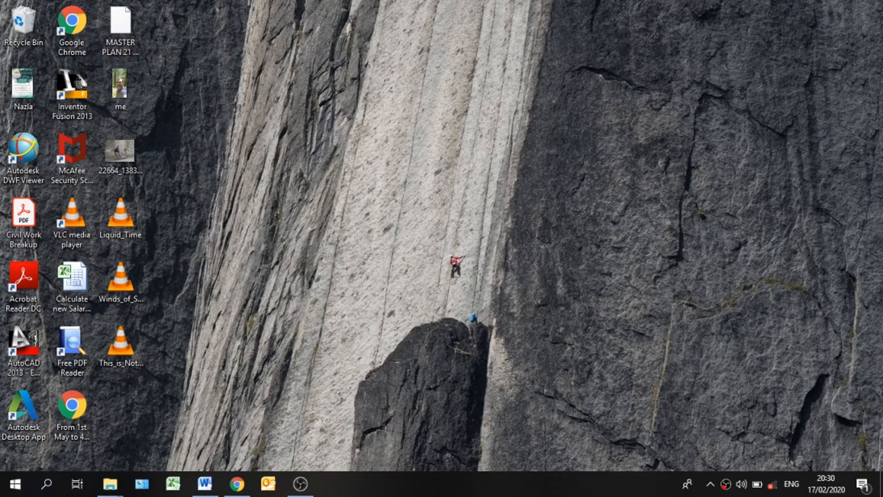
{"action": "left_click", "coordinate": [210, 482]}
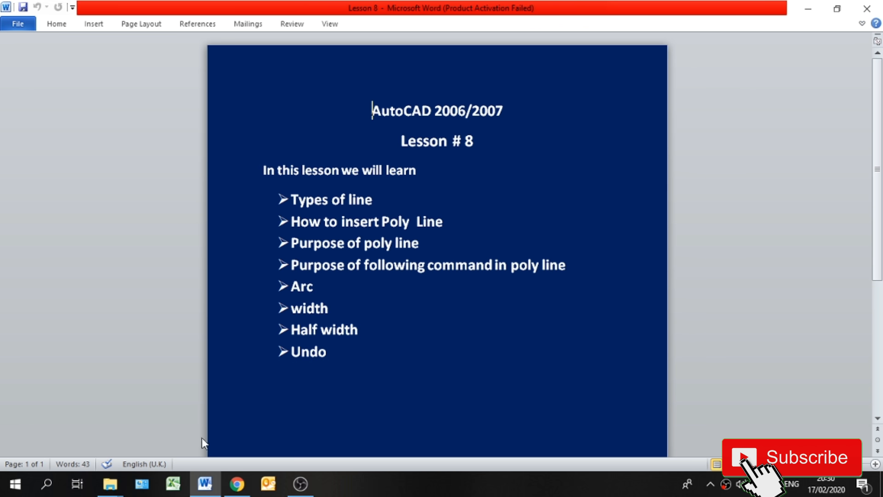
Step: Search the computer for AutoCAD 2007 and launch it with a blank 2D drawing
{"action": "left_click", "coordinate": [55, 490]}
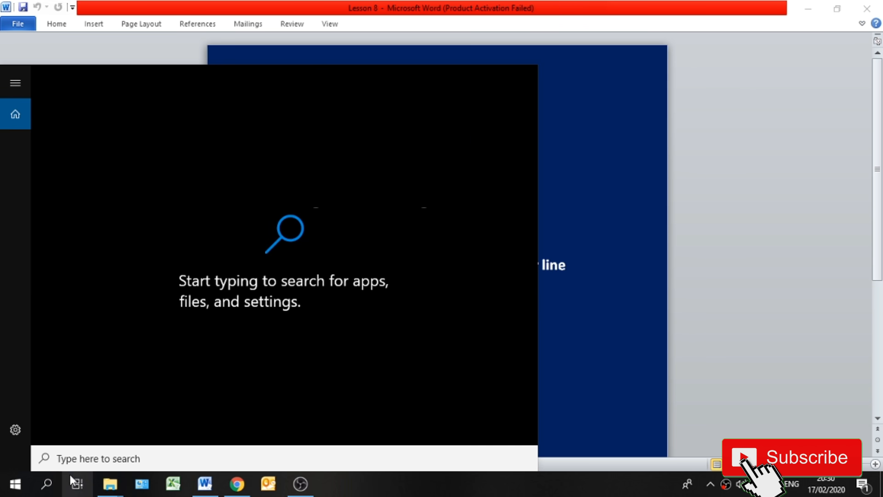
{"action": "type", "text": "aut"}
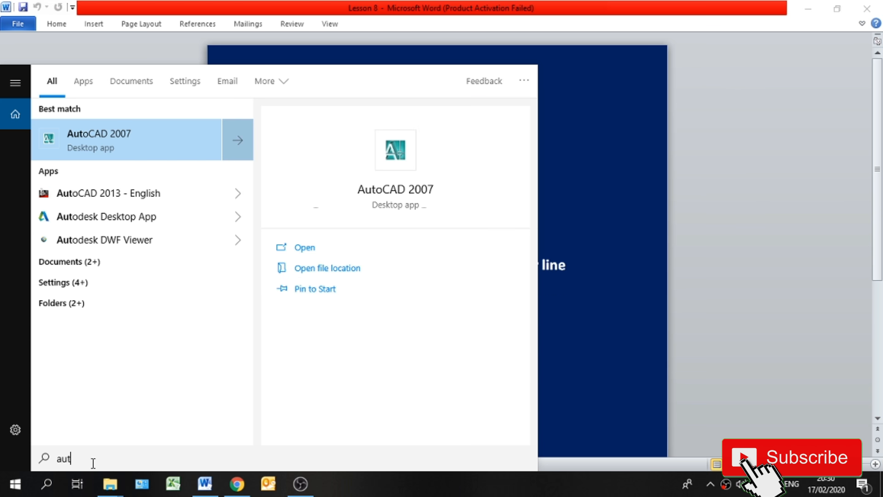
{"action": "left_click", "coordinate": [129, 154]}
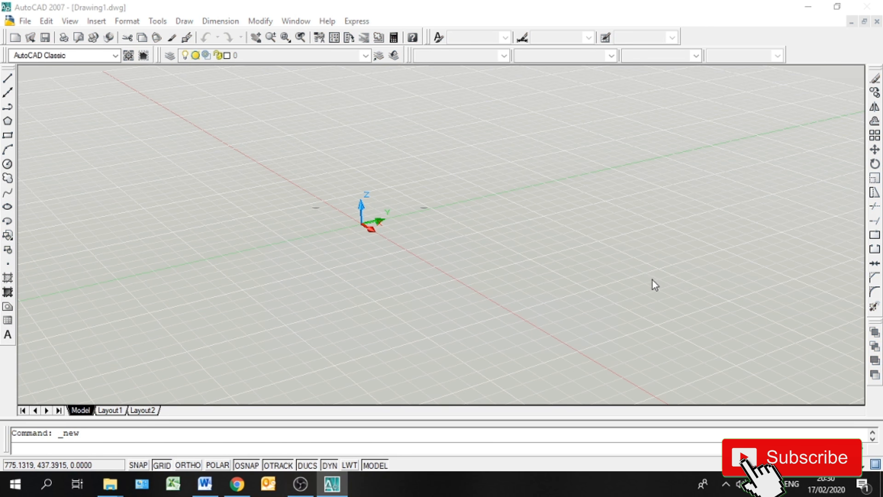
{"action": "left_click", "coordinate": [596, 346]}
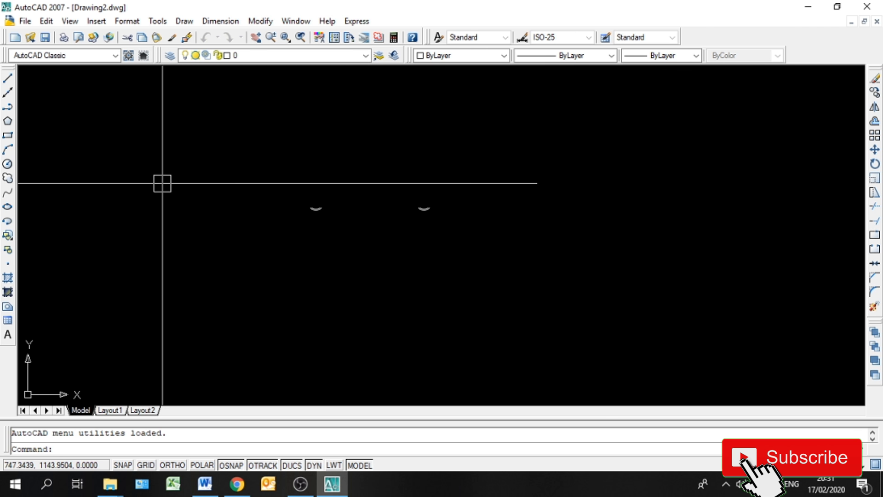
Step: Draw a closed zigzag polyline with 15 vertices across the drawing area, ending back at its start point
{"action": "left_click", "coordinate": [184, 23]}
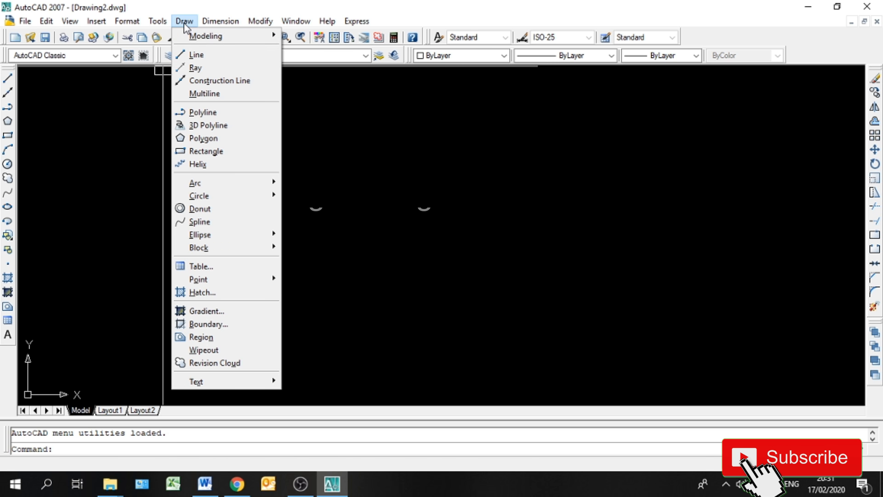
{"action": "left_click", "coordinate": [205, 113]}
{"action": "left_click", "coordinate": [120, 201]}
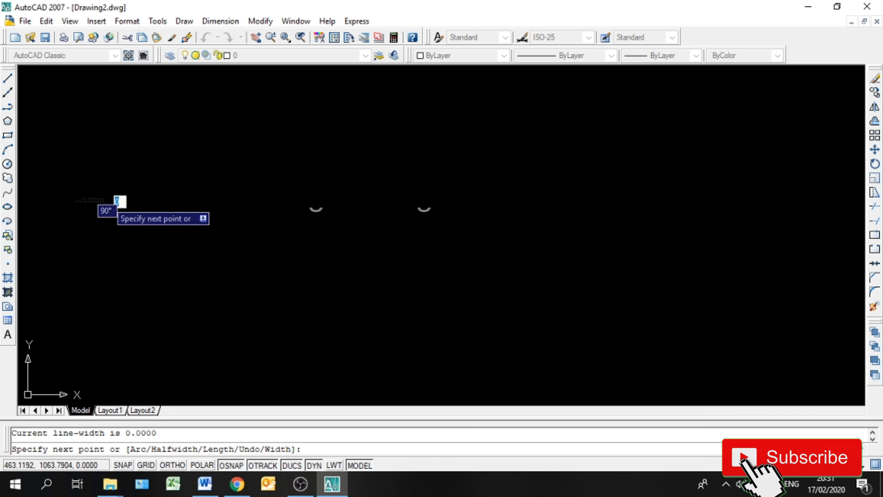
{"action": "left_click", "coordinate": [214, 153]}
{"action": "left_click", "coordinate": [309, 209]}
{"action": "left_click", "coordinate": [364, 159]}
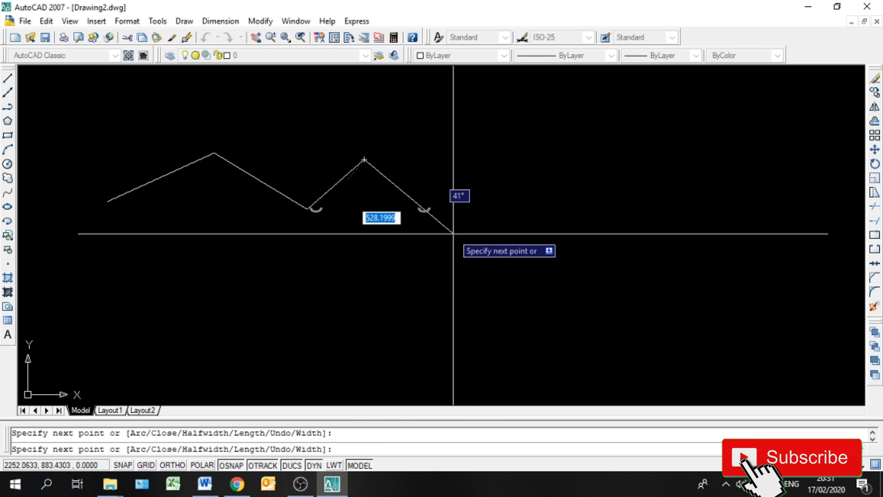
{"action": "left_click", "coordinate": [454, 234]}
{"action": "left_click", "coordinate": [516, 167]}
{"action": "left_click", "coordinate": [588, 245]}
{"action": "left_click", "coordinate": [527, 330]}
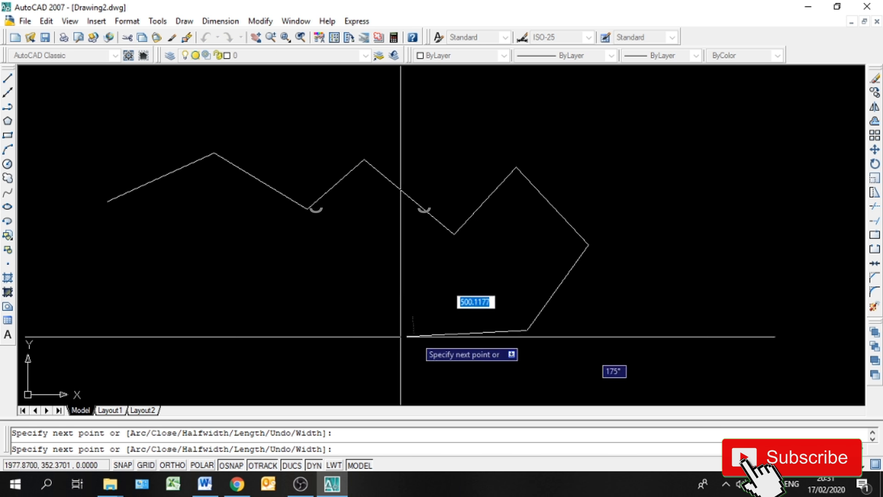
{"action": "left_click", "coordinate": [377, 333]}
{"action": "left_click", "coordinate": [272, 370]}
{"action": "left_click", "coordinate": [237, 284]}
{"action": "left_click", "coordinate": [163, 320]}
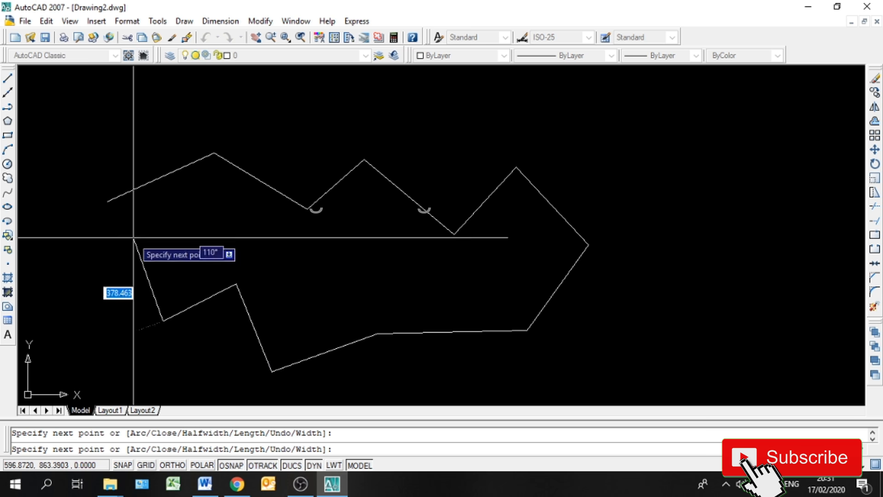
{"action": "left_click", "coordinate": [133, 237]}
{"action": "left_click", "coordinate": [84, 254]}
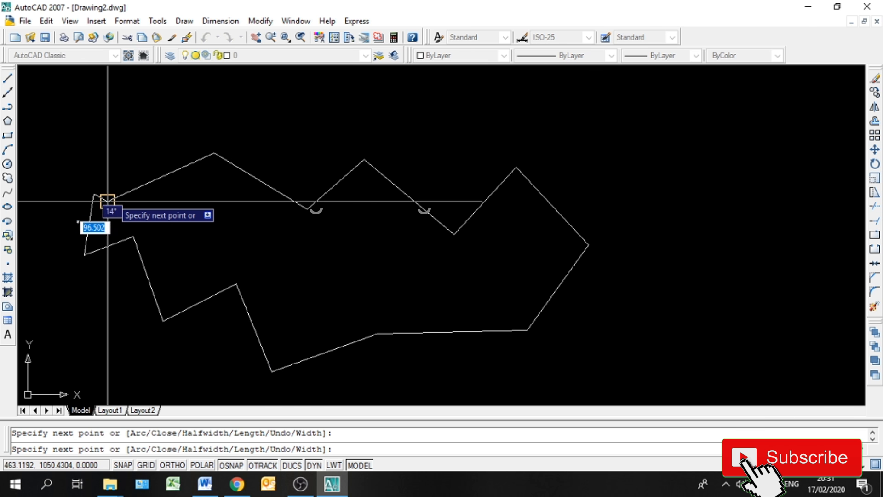
{"action": "left_click", "coordinate": [109, 200]}
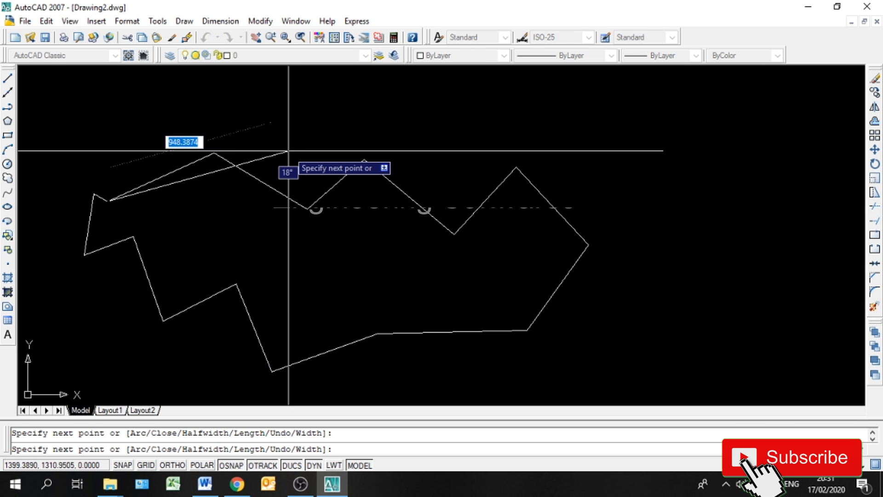
{"action": "key", "text": "Return"}
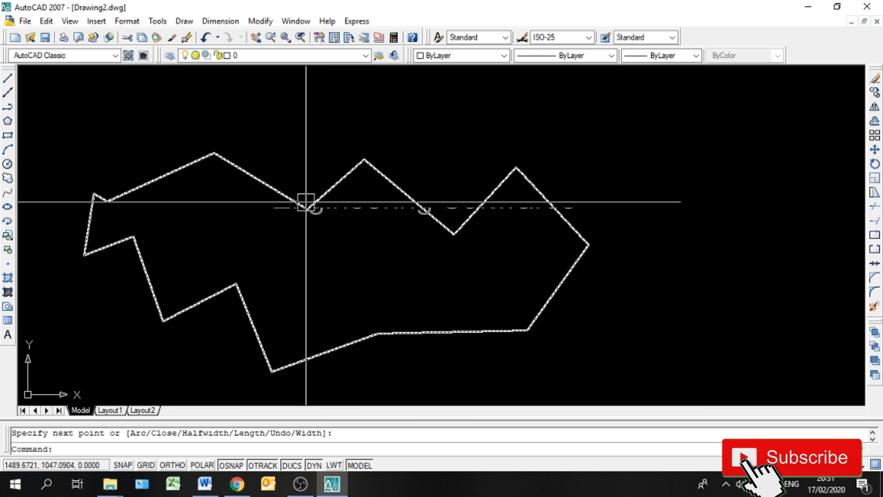
Step: Erase the closed zigzag polyline from the drawing
{"action": "left_click", "coordinate": [306, 201]}
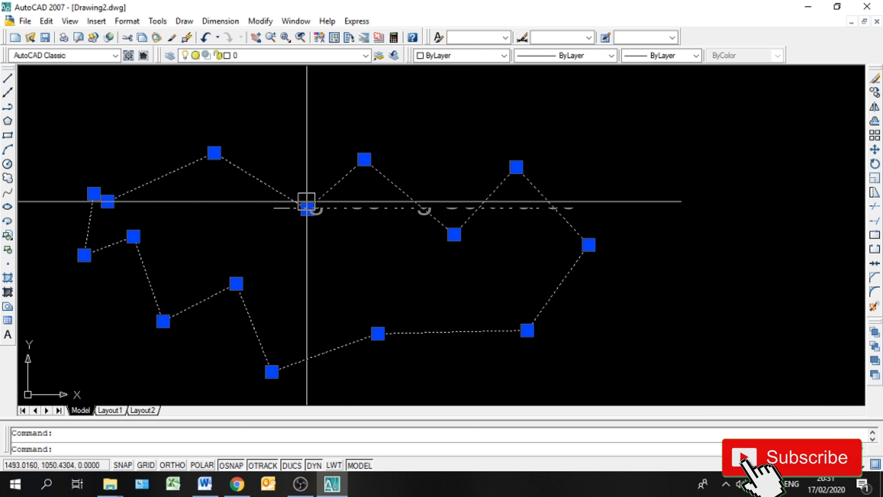
{"action": "key", "text": "Delete"}
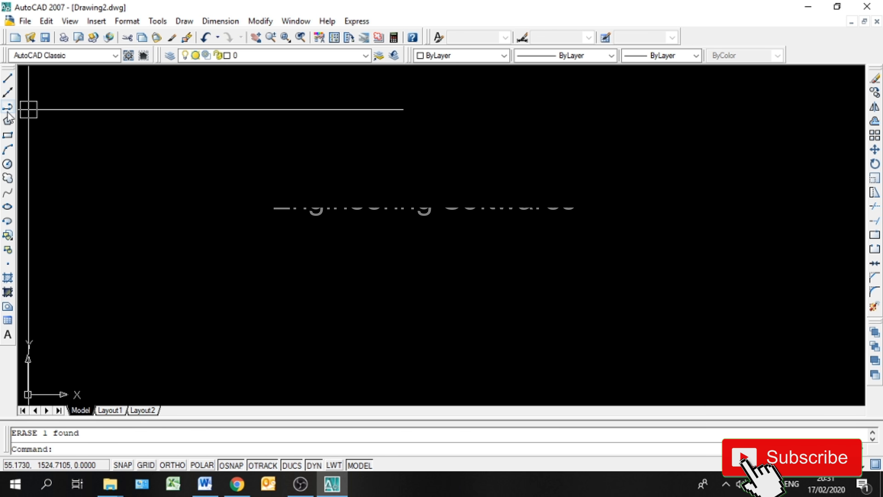
Step: Draw a closed irregular polyline with eight vertices on the left half of the drawing area and end the command
{"action": "left_click", "coordinate": [7, 116]}
{"action": "left_click", "coordinate": [101, 128]}
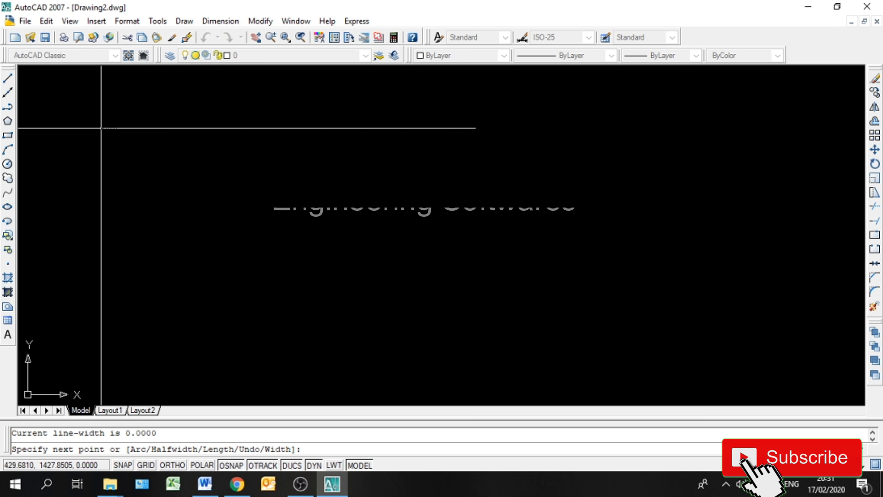
{"action": "left_click", "coordinate": [269, 120]}
{"action": "left_click", "coordinate": [423, 275]}
{"action": "left_click", "coordinate": [271, 316]}
{"action": "left_click", "coordinate": [230, 210]}
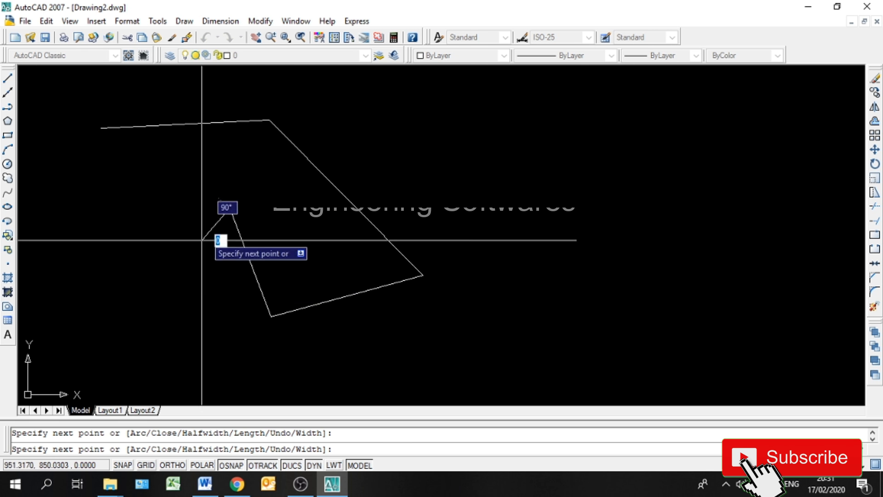
{"action": "left_click", "coordinate": [168, 295]}
{"action": "left_click", "coordinate": [113, 181]}
{"action": "left_click", "coordinate": [70, 143]}
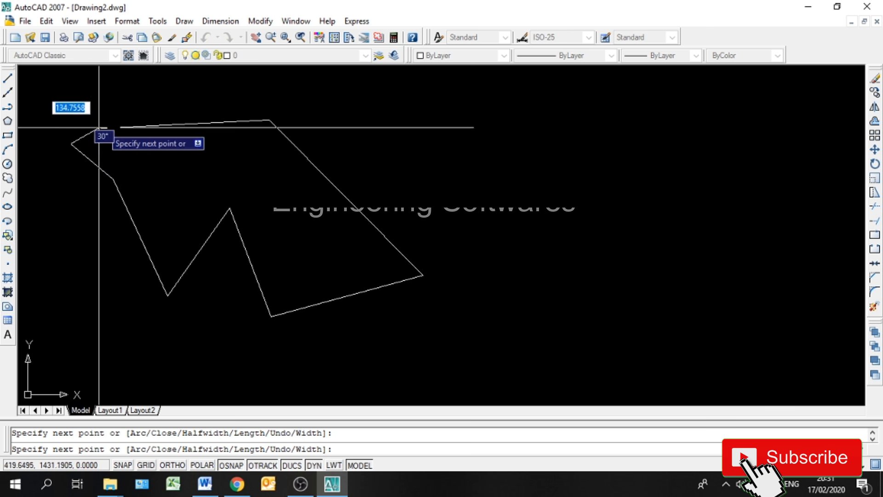
{"action": "left_click", "coordinate": [102, 129]}
{"action": "key", "text": "Return"}
{"action": "key", "text": "Return"}
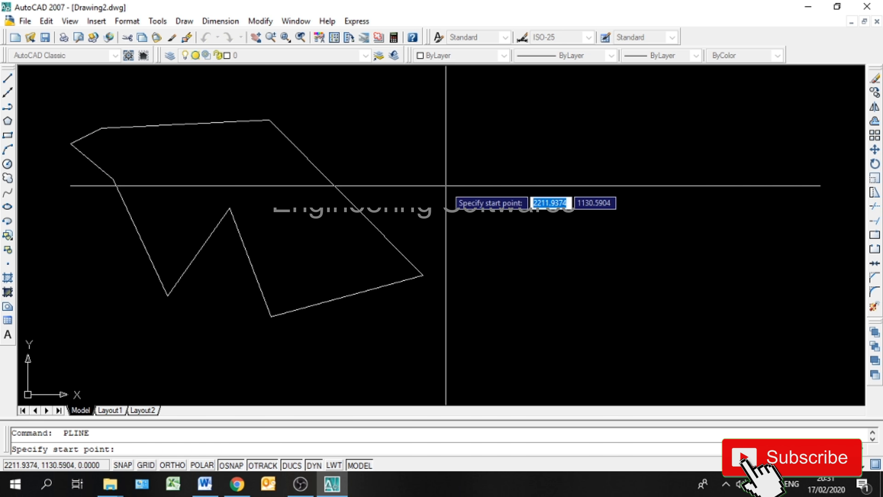
{"action": "key", "text": "Escape"}
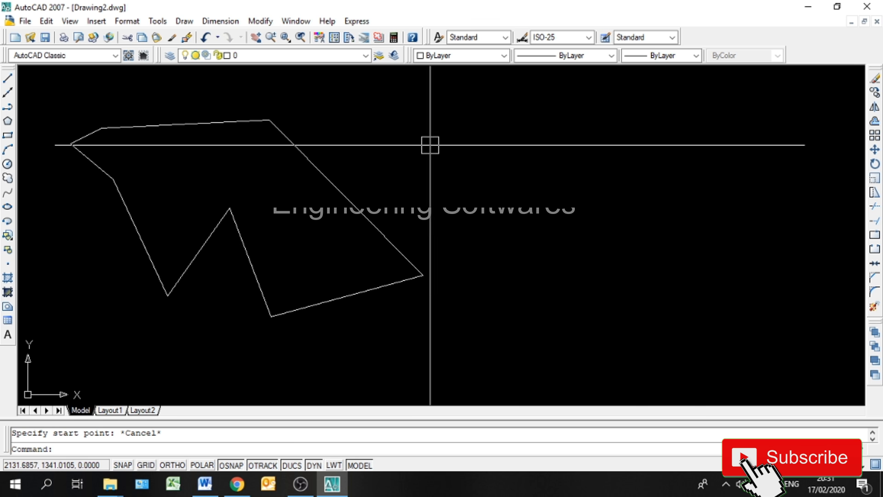
Step: Draw a second closed polyline with nine vertices that starts right of the first shape and overlaps its right corner
{"action": "type", "text": "pl"}
{"action": "key", "text": "Return"}
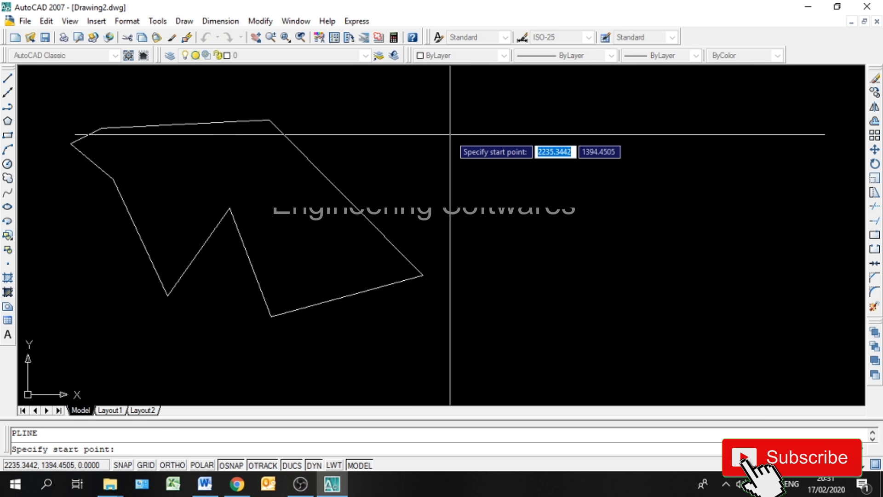
{"action": "left_click", "coordinate": [450, 135]}
{"action": "left_click", "coordinate": [514, 265]}
{"action": "left_click", "coordinate": [642, 156]}
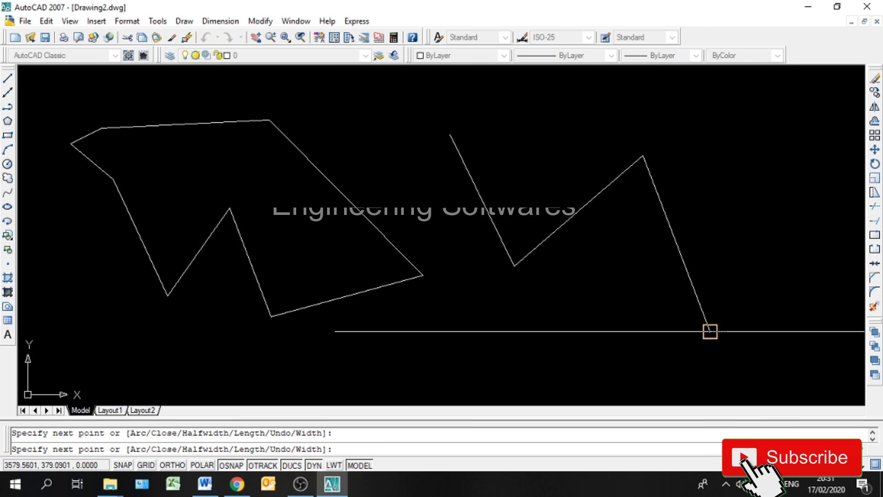
{"action": "left_click", "coordinate": [710, 331]}
{"action": "left_click", "coordinate": [547, 356]}
{"action": "left_click", "coordinate": [456, 235]}
{"action": "left_click", "coordinate": [441, 354]}
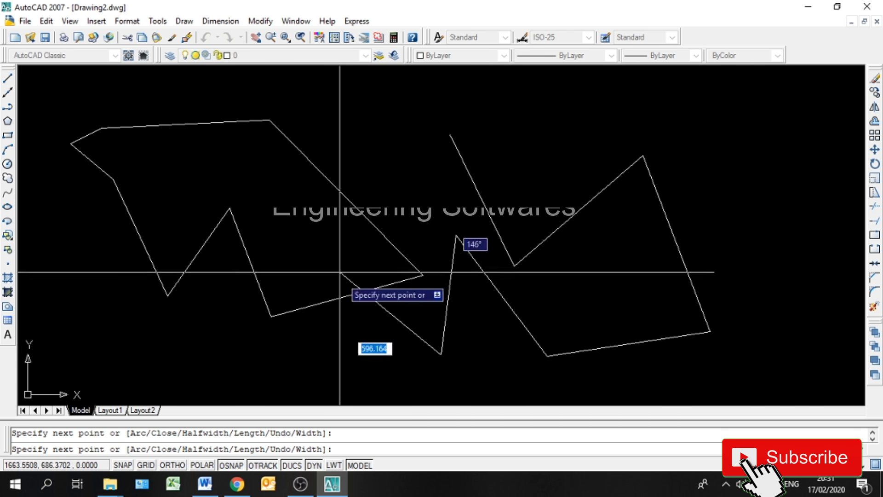
{"action": "left_click", "coordinate": [339, 266]}
{"action": "left_click", "coordinate": [411, 189]}
{"action": "left_click", "coordinate": [449, 135]}
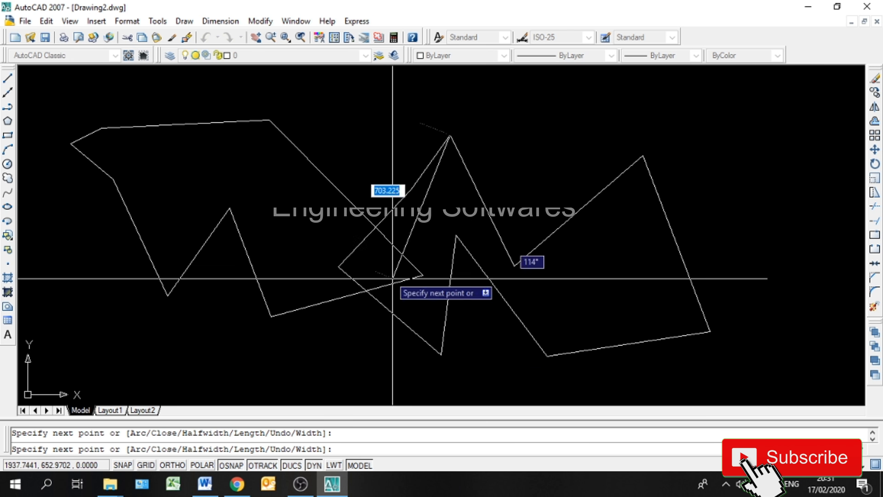
{"action": "key", "text": "Escape"}
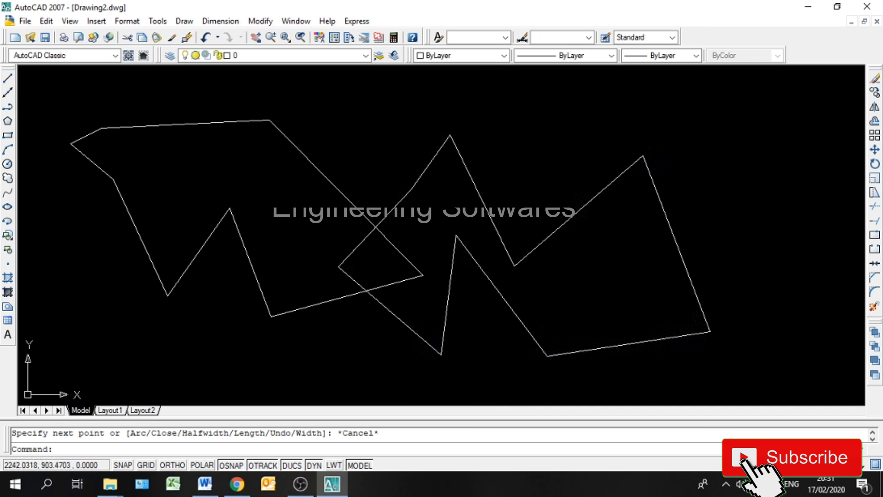
Step: Erase both overlapping closed polylines from the drawing
{"action": "left_click", "coordinate": [368, 234]}
{"action": "left_click", "coordinate": [365, 218]}
{"action": "key", "text": "Delete"}
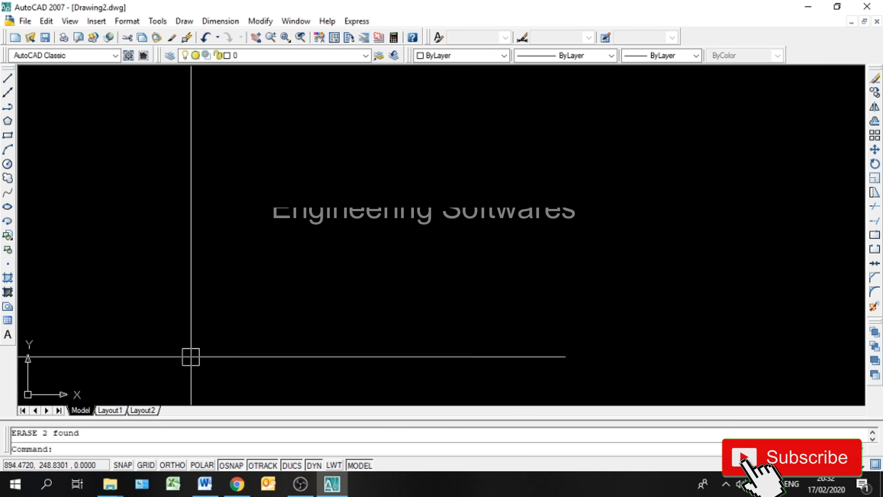
Step: Draw an open polyline made of connected arc segments with the Arc option, starting in the lower left of the drawing area
{"action": "type", "text": "pl"}
{"action": "key", "text": "Return"}
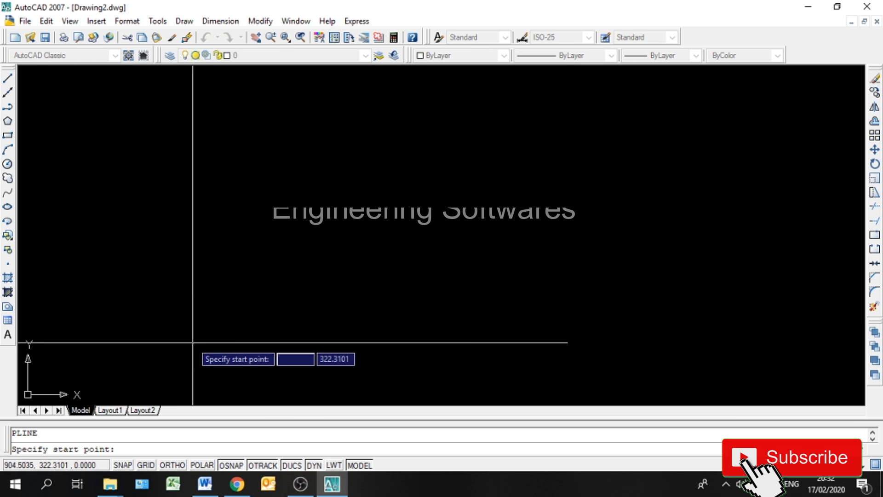
{"action": "left_click", "coordinate": [100, 274]}
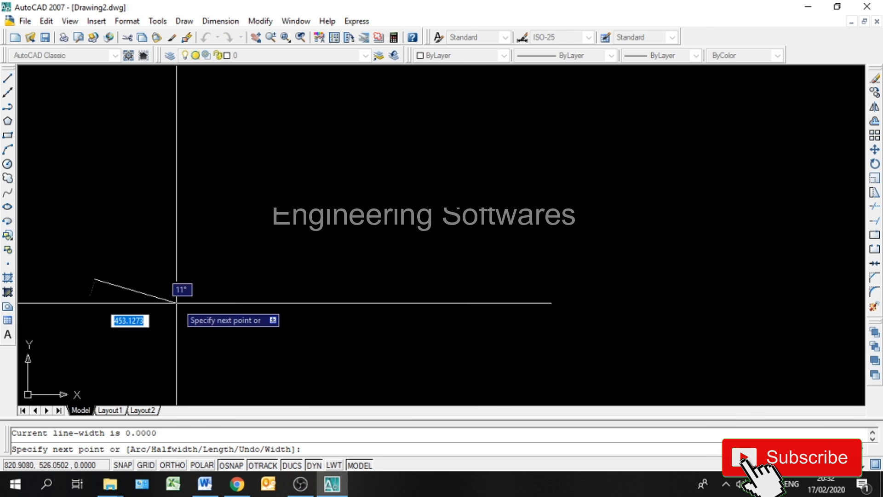
{"action": "type", "text": "a"}
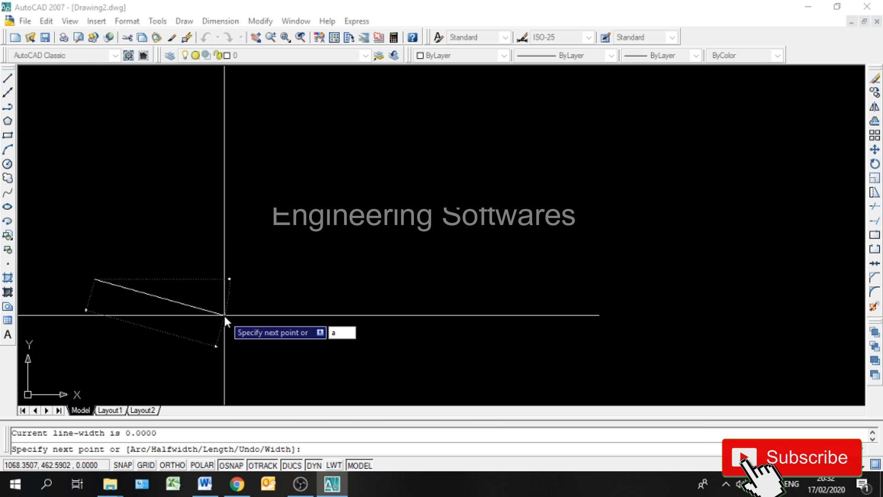
{"action": "key", "text": "Return"}
{"action": "left_click", "coordinate": [225, 312]}
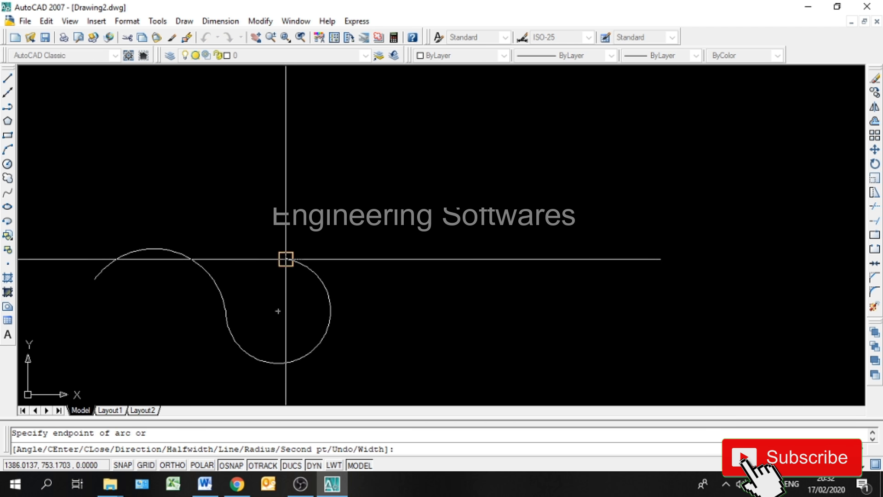
{"action": "left_click", "coordinate": [285, 259]}
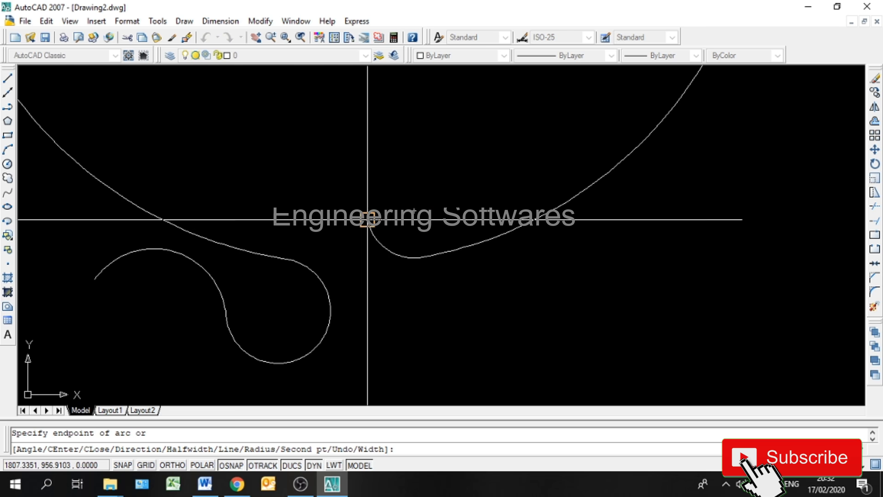
{"action": "left_click", "coordinate": [367, 219]}
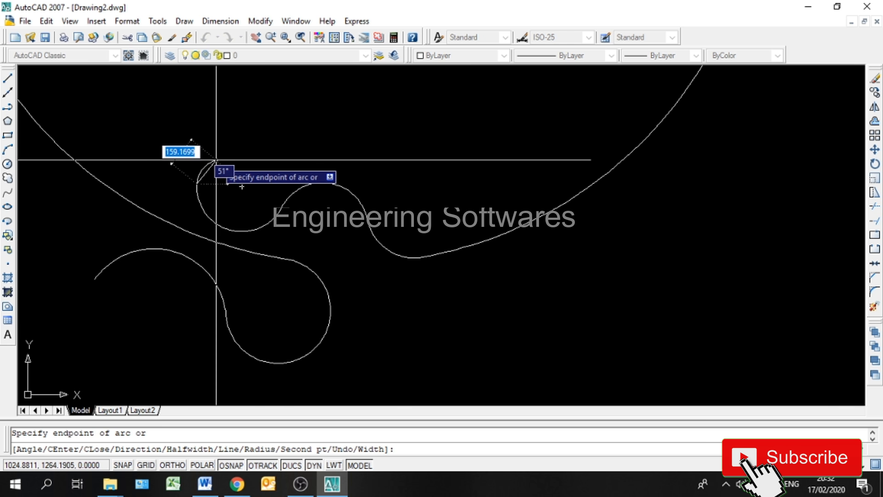
{"action": "key", "text": "Escape"}
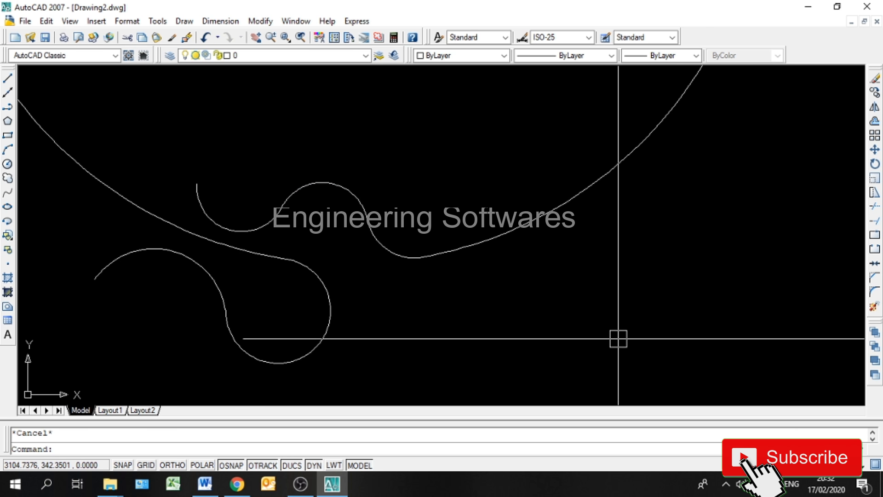
Step: Erase the polyline of connected arcs so that the drawing is empty
{"action": "type", "text": "z"}
{"action": "key", "text": "Return"}
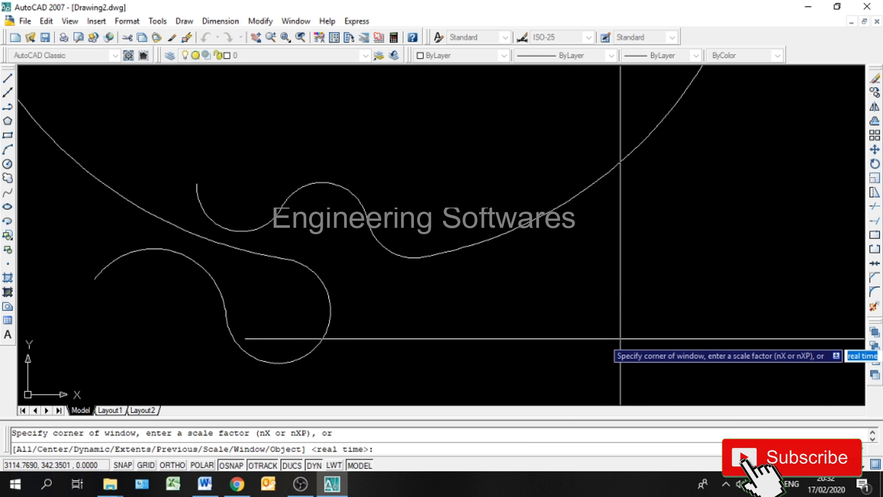
{"action": "type", "text": "e"}
{"action": "key", "text": "Return"}
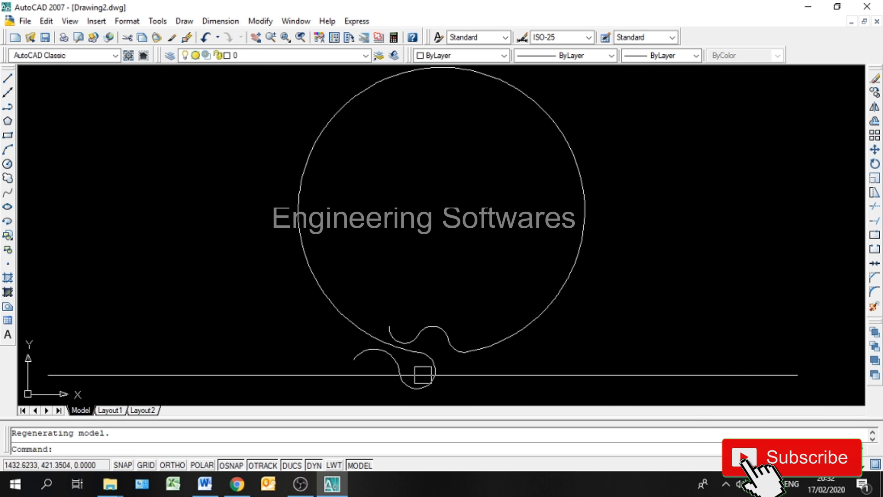
{"action": "left_click", "coordinate": [356, 364]}
{"action": "left_click", "coordinate": [461, 325]}
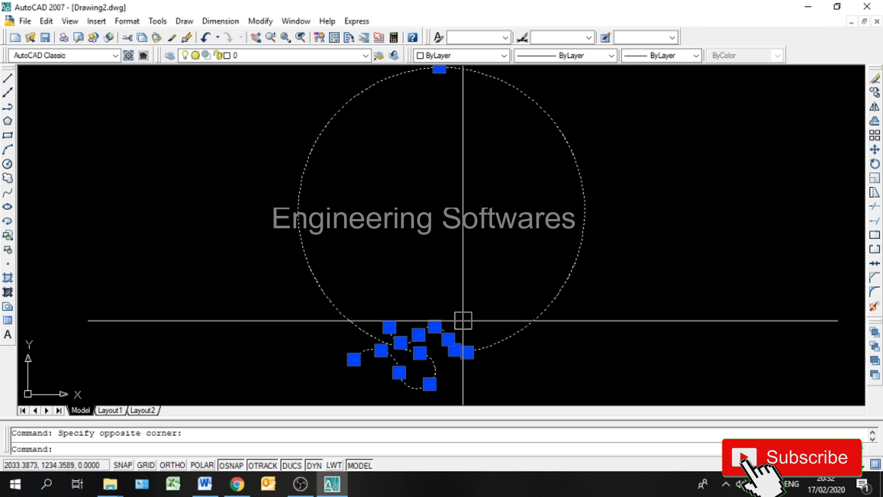
{"action": "type", "text": "e"}
{"action": "key", "text": "Return"}
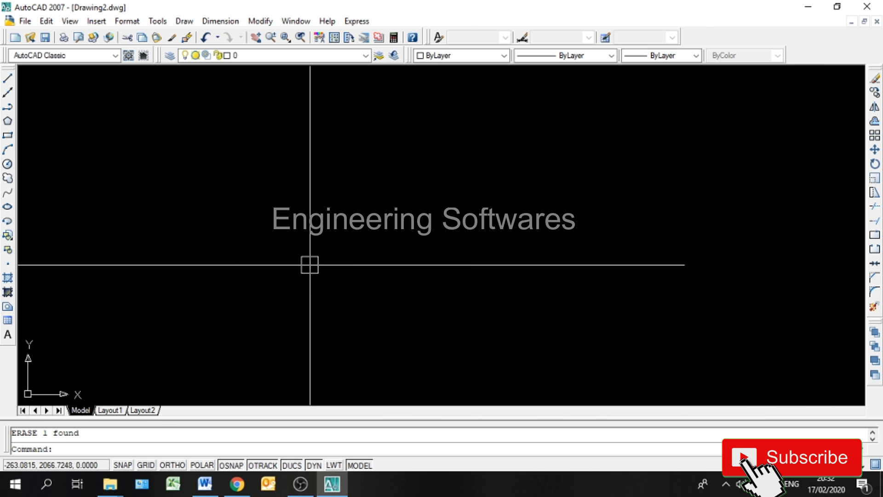
Step: Draw an open, self-crossing polyline of connected arcs with the Arc option, starting in the upper left of the drawing area, and end the command
{"action": "left_click", "coordinate": [8, 106]}
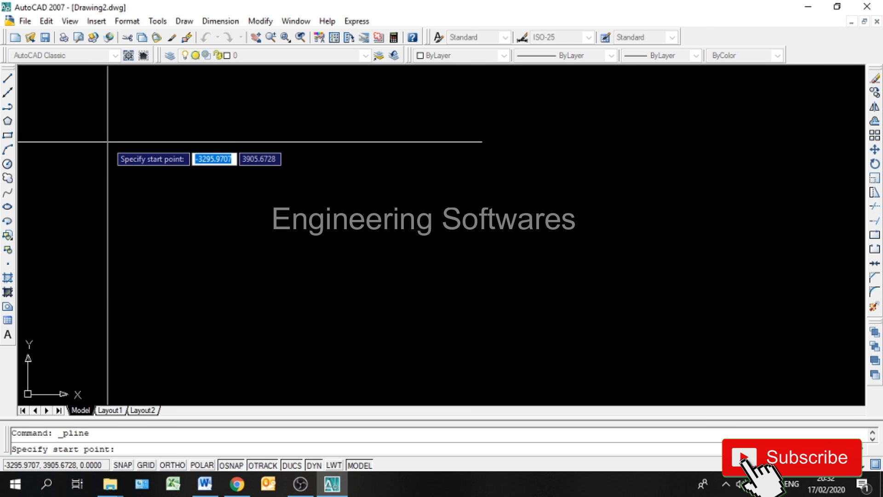
{"action": "left_click", "coordinate": [108, 131]}
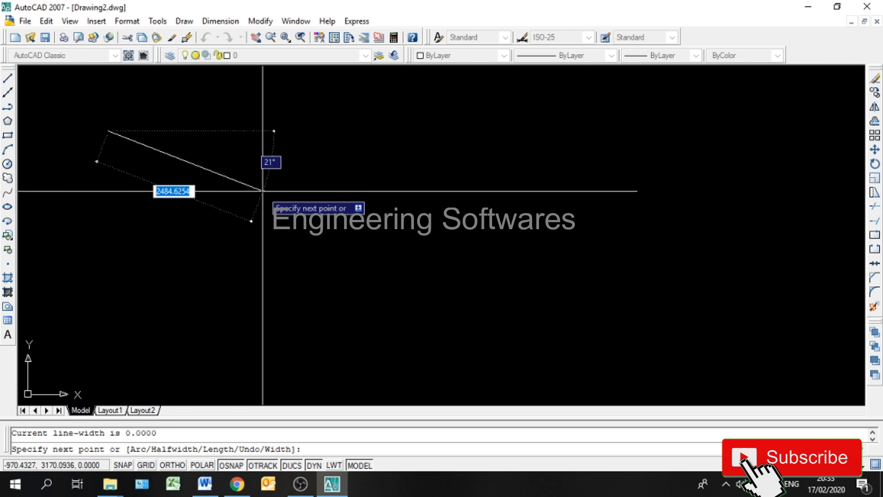
{"action": "type", "text": "a"}
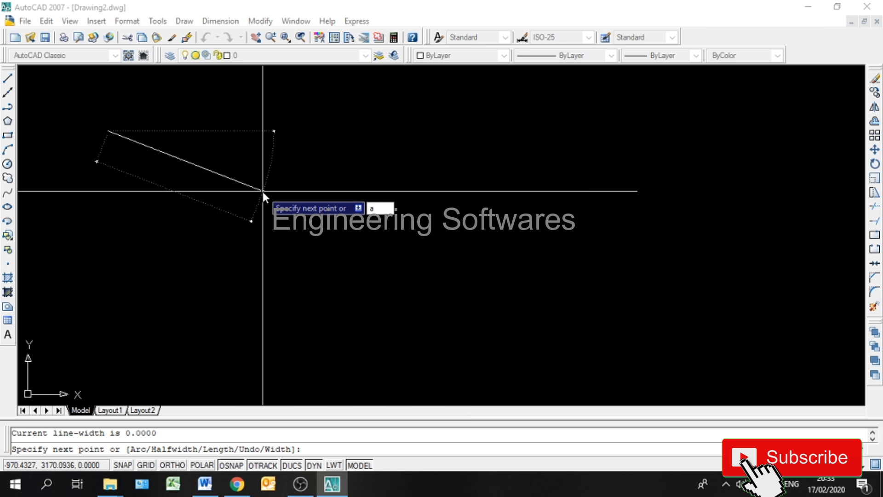
{"action": "key", "text": "Return"}
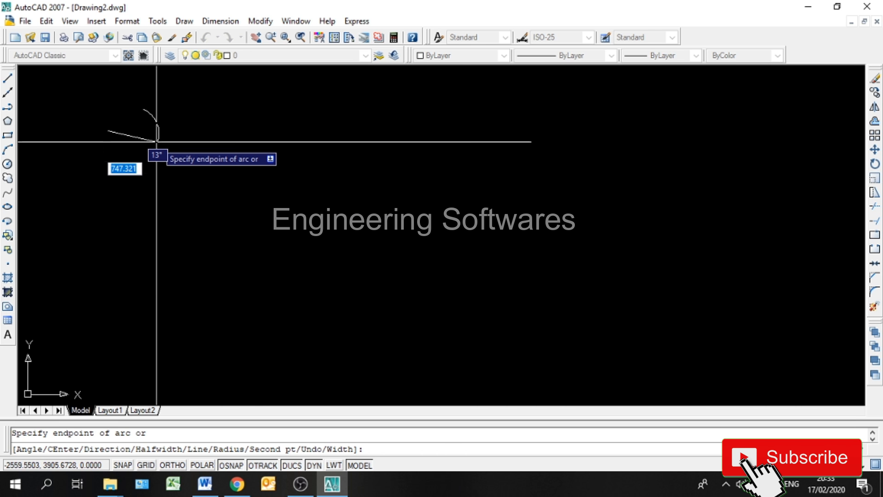
{"action": "left_click", "coordinate": [170, 113]}
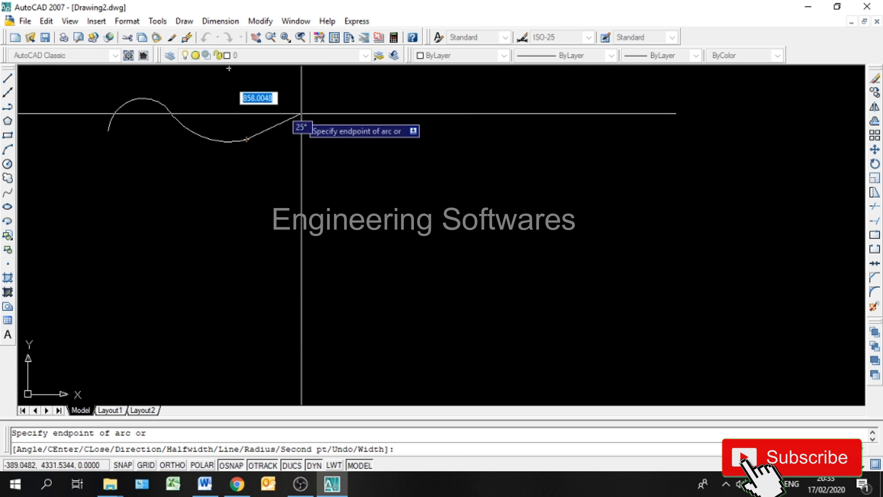
{"action": "left_click", "coordinate": [315, 101]}
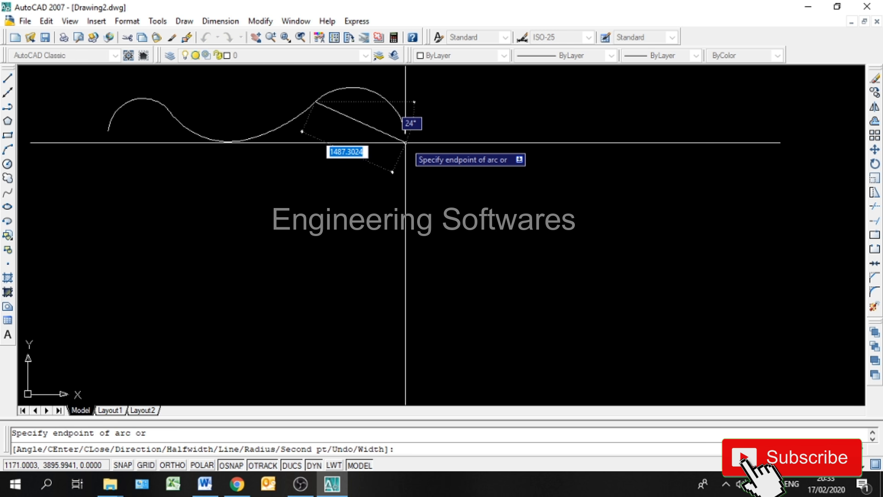
{"action": "left_click", "coordinate": [405, 142]}
{"action": "left_click", "coordinate": [487, 149]}
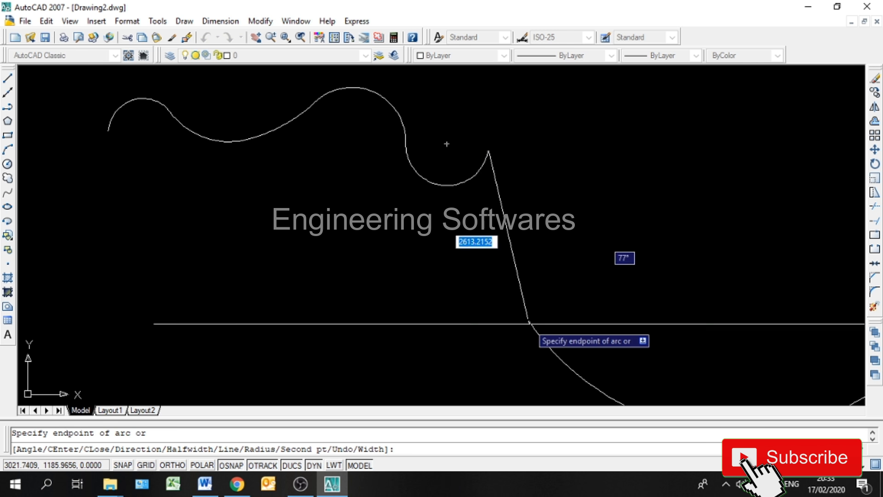
{"action": "left_click", "coordinate": [529, 323]}
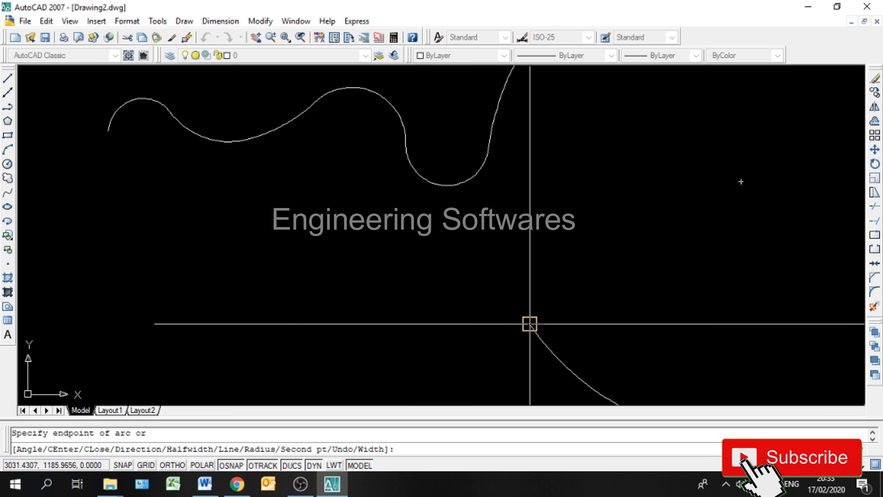
{"action": "left_click", "coordinate": [250, 318]}
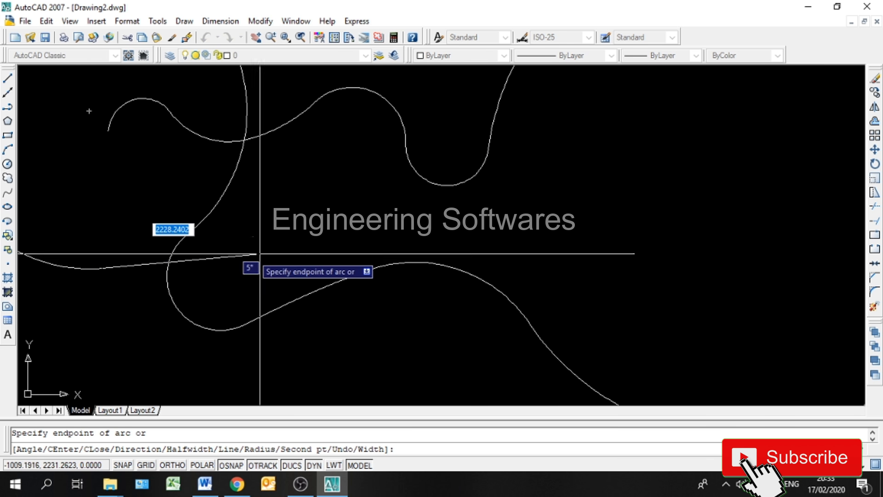
{"action": "key", "text": "Escape"}
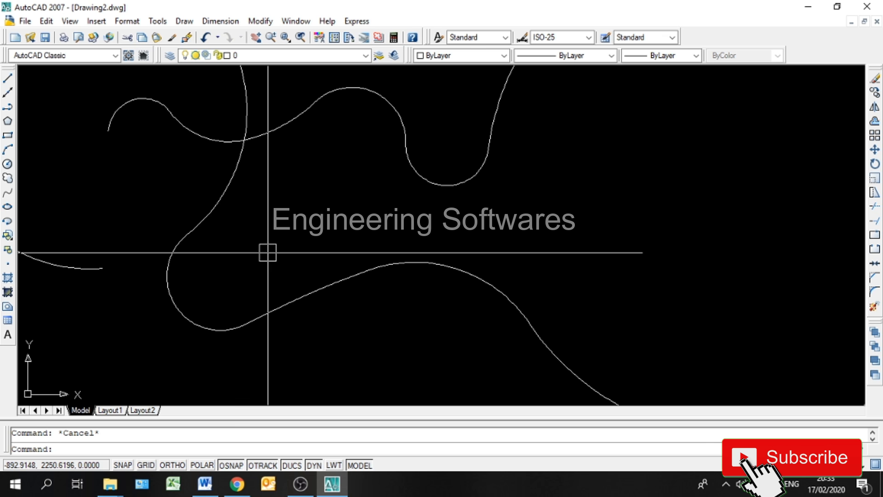
Step: Zoom to the whole drawing and delete everything in it
{"action": "type", "text": "z"}
{"action": "key", "text": "Return"}
{"action": "type", "text": "a"}
{"action": "key", "text": "Return"}
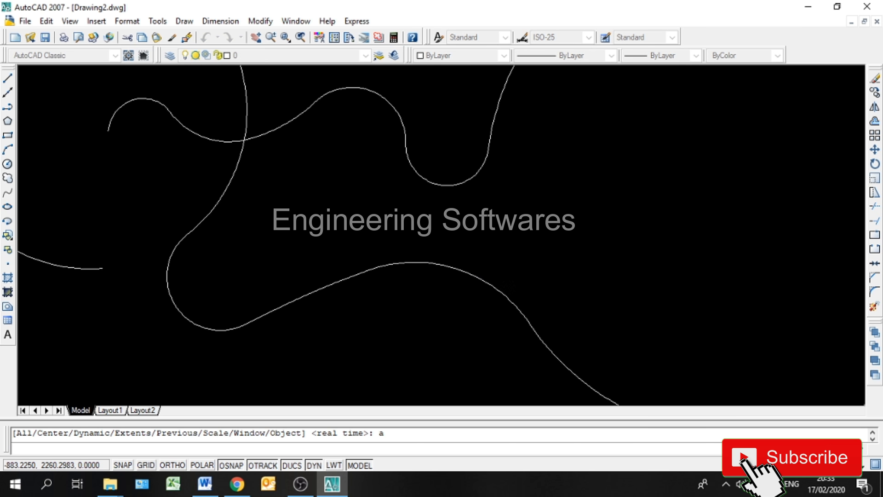
{"action": "key", "text": "ctrl+a"}
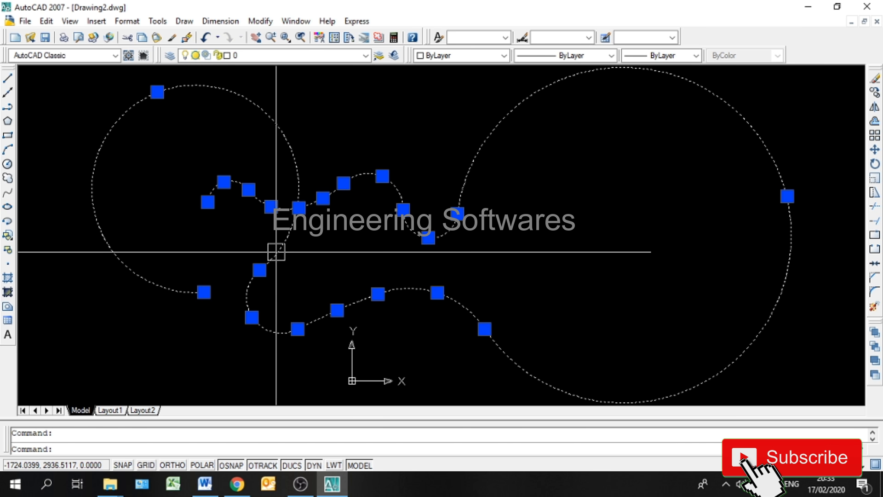
{"action": "key", "text": "Delete"}
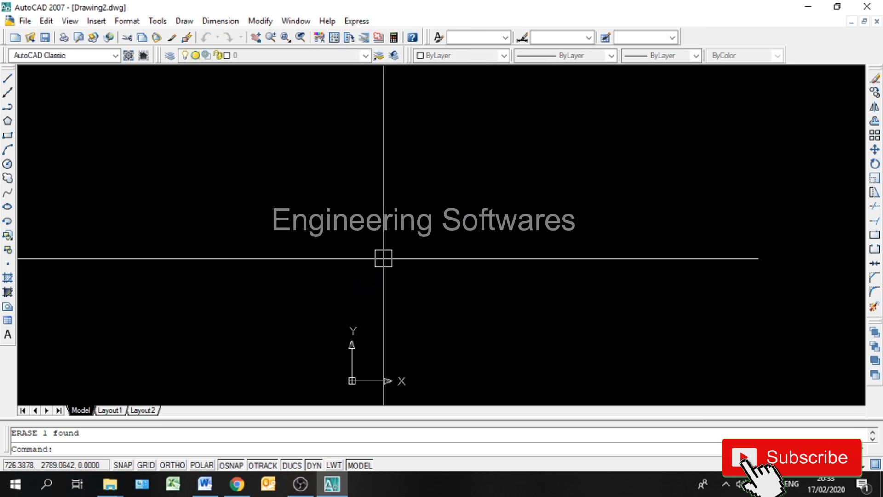
{"action": "type", "text": "ud"}
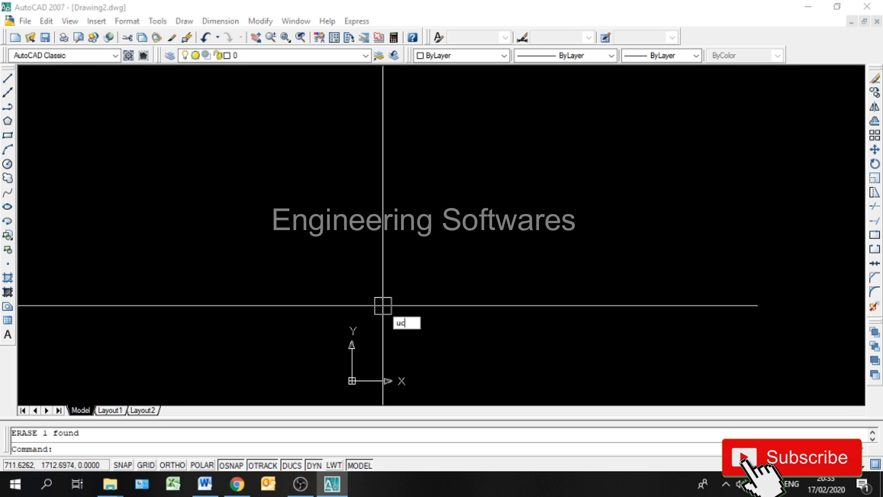
{"action": "key", "text": "Return"}
{"action": "left_click", "coordinate": [445, 153]}
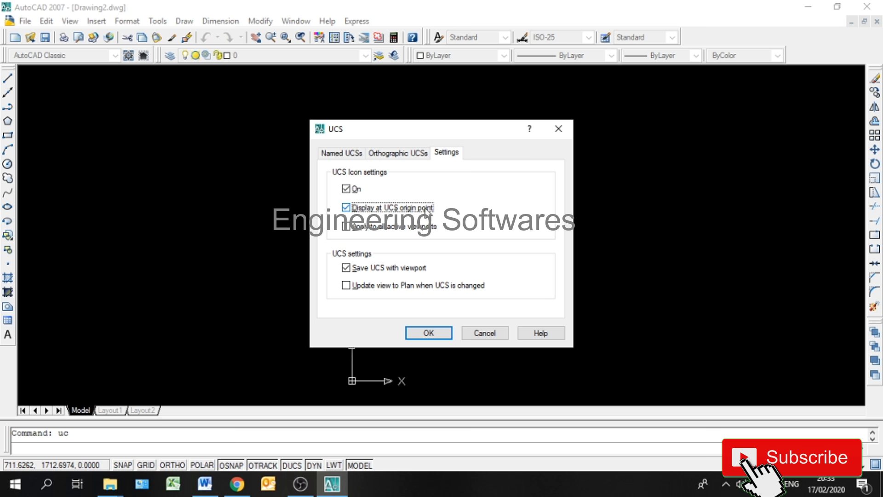
{"action": "left_click", "coordinate": [485, 333]}
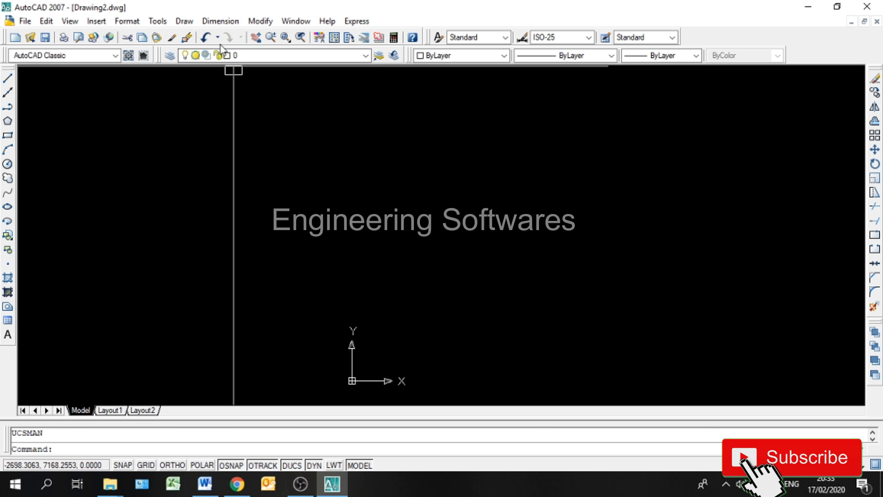
{"action": "left_click", "coordinate": [194, 22]}
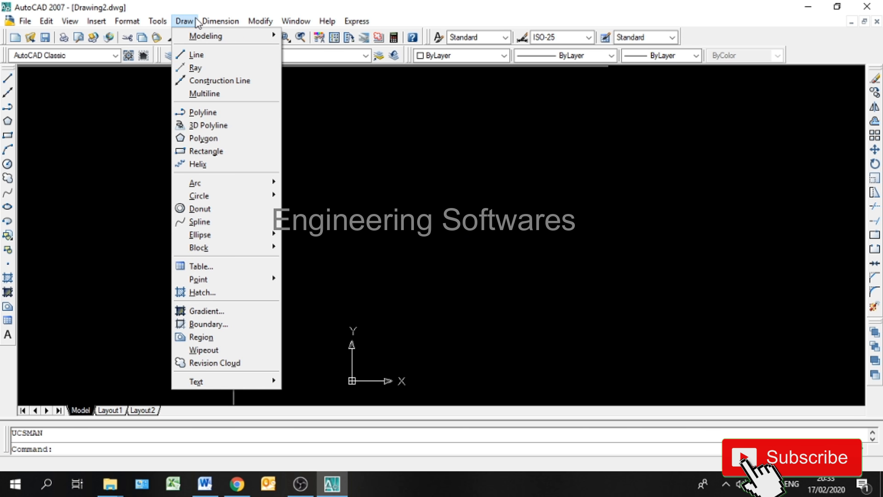
{"action": "mouse_move", "coordinate": [137, 19]}
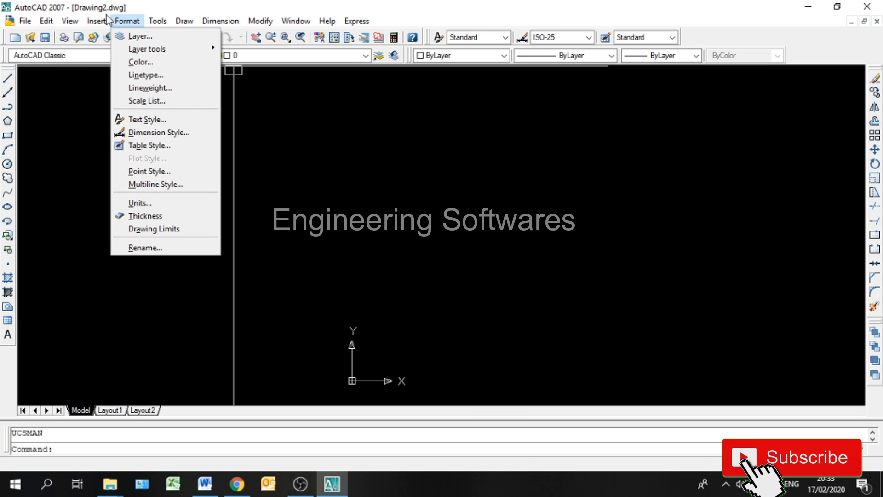
{"action": "mouse_move", "coordinate": [98, 21]}
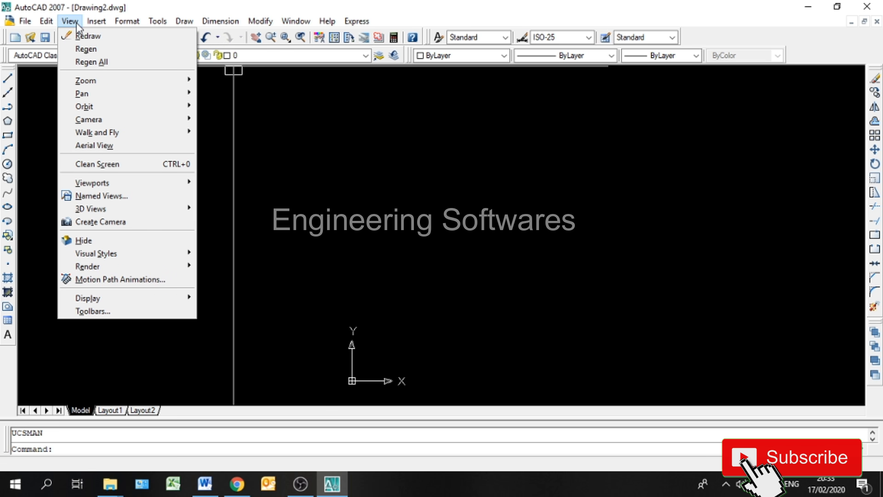
{"action": "left_click", "coordinate": [96, 311]}
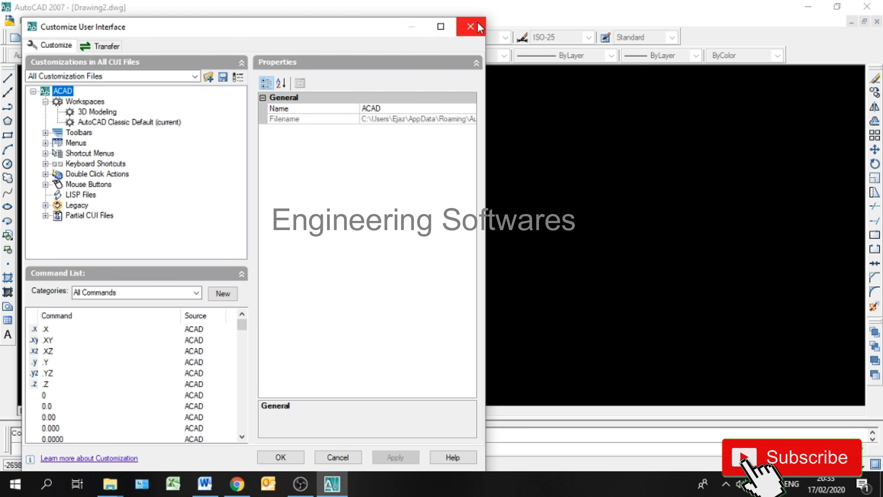
{"action": "left_click", "coordinate": [478, 25]}
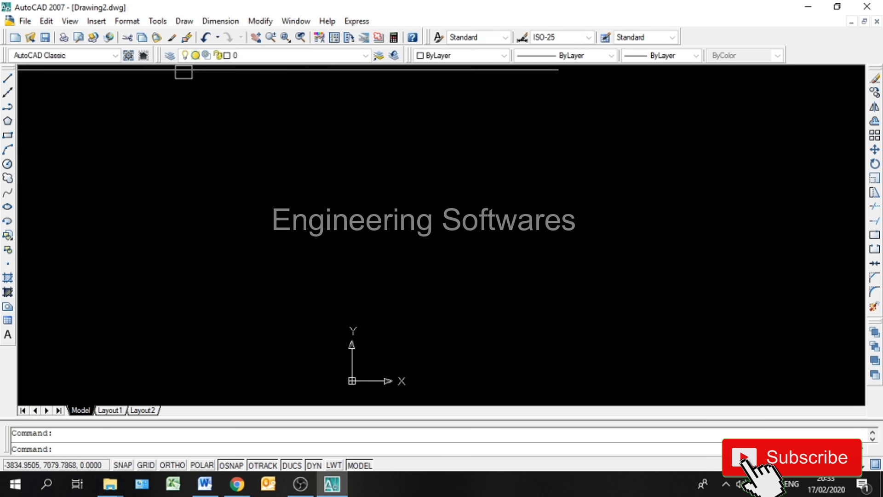
Step: Turn off displaying the UCS icon at the origin so it stays in the corner of the drawing area
{"action": "left_click", "coordinate": [70, 21]}
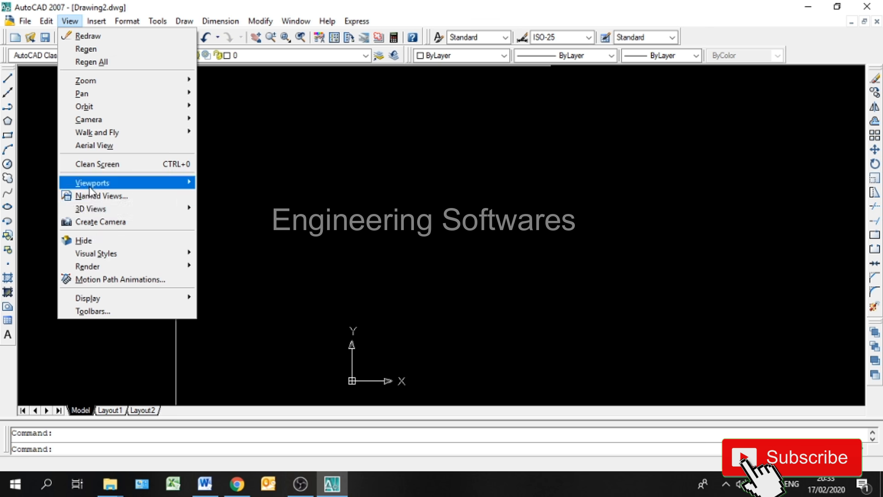
{"action": "mouse_move", "coordinate": [165, 297]}
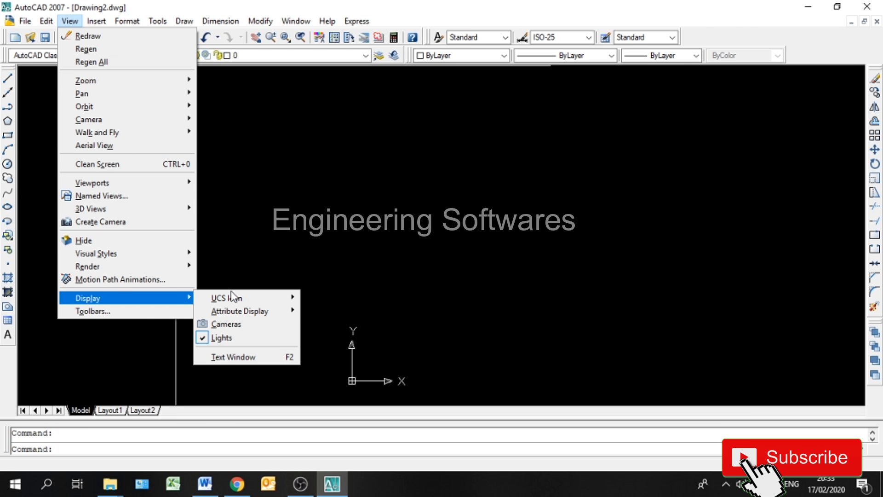
{"action": "mouse_move", "coordinate": [232, 297]}
{"action": "left_click", "coordinate": [354, 310]}
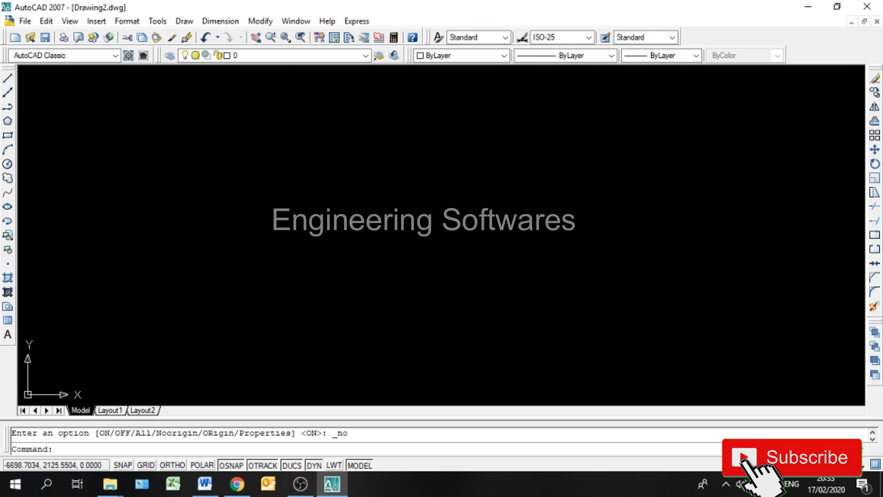
{"action": "left_click", "coordinate": [10, 109]}
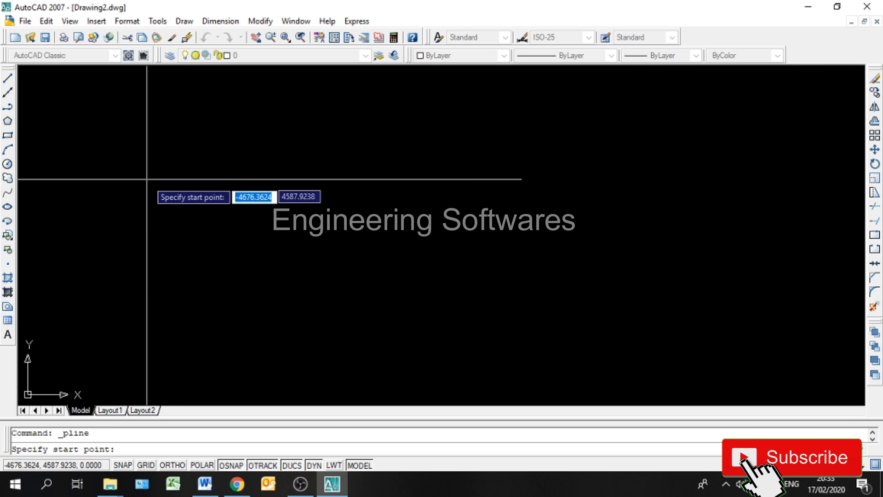
{"action": "left_click", "coordinate": [147, 192]}
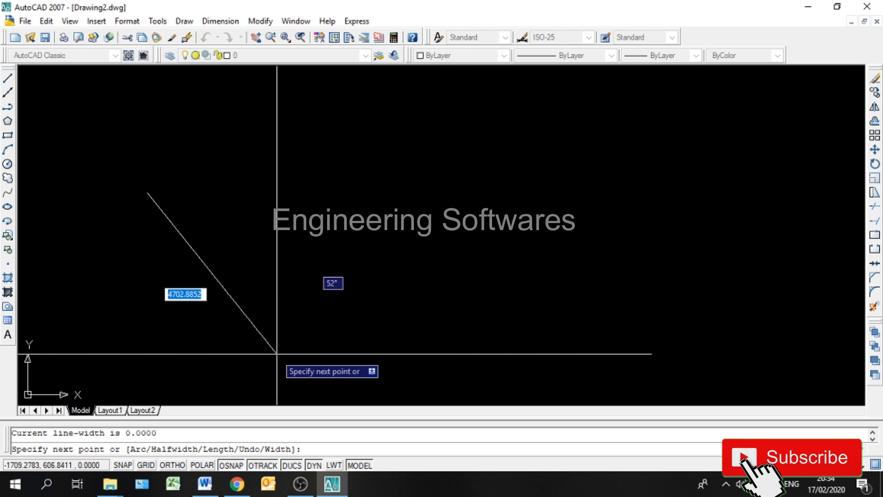
{"action": "type", "text": "h"}
{"action": "key", "text": "Return"}
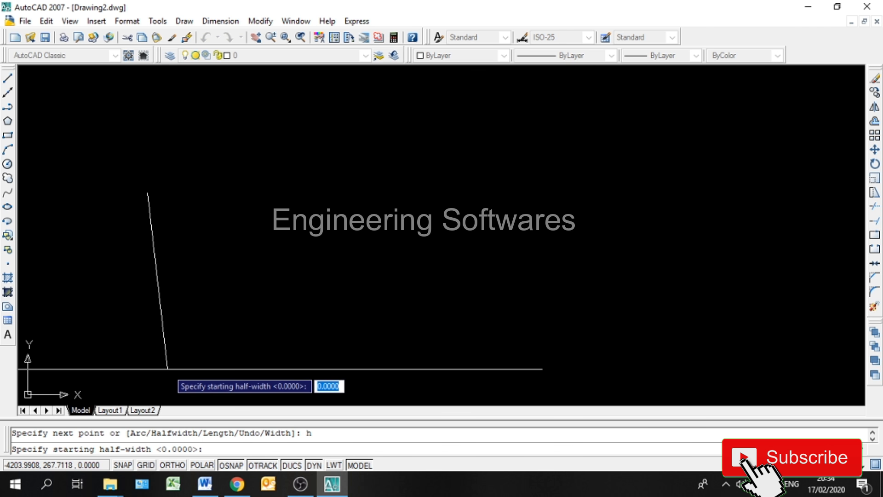
{"action": "key", "text": "Escape"}
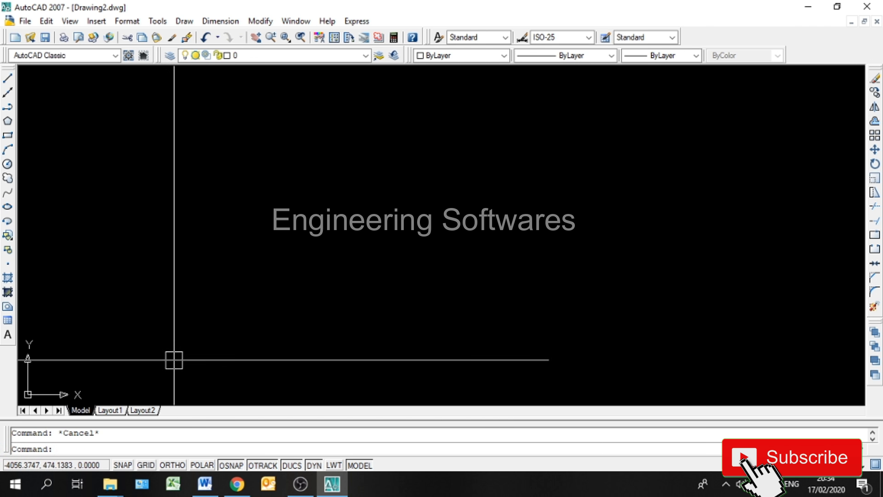
Step: Set the drawing units to Architectural length with 0'-0" precision and the insertion scale to Inches
{"action": "type", "text": "u"}
{"action": "key", "text": "Return"}
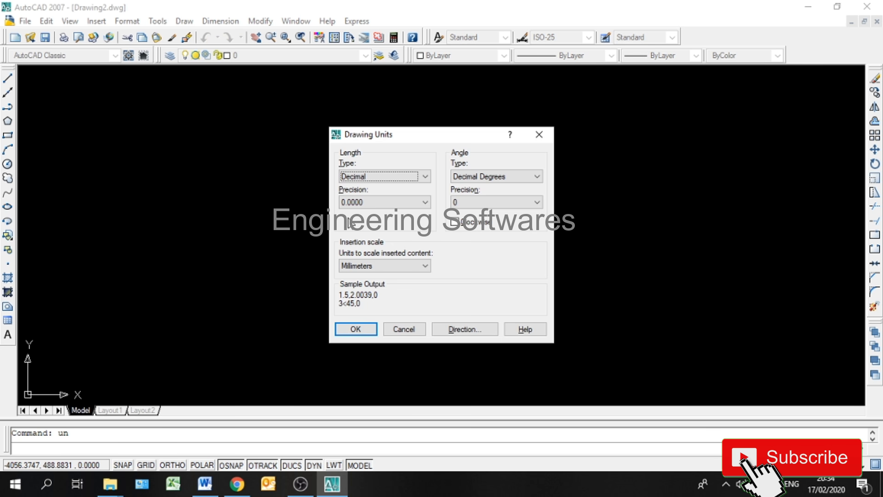
{"action": "left_click", "coordinate": [367, 177]}
{"action": "left_click", "coordinate": [363, 188]}
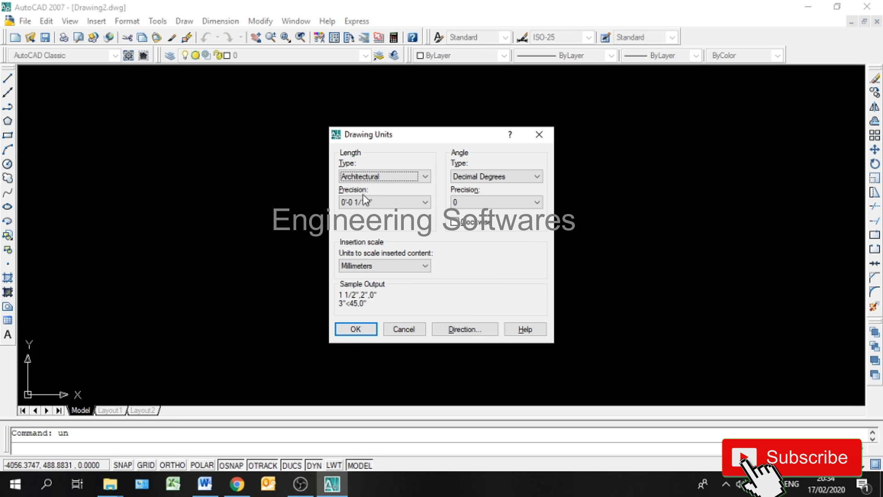
{"action": "left_click", "coordinate": [362, 202]}
{"action": "left_click", "coordinate": [360, 211]}
{"action": "left_click", "coordinate": [366, 268]}
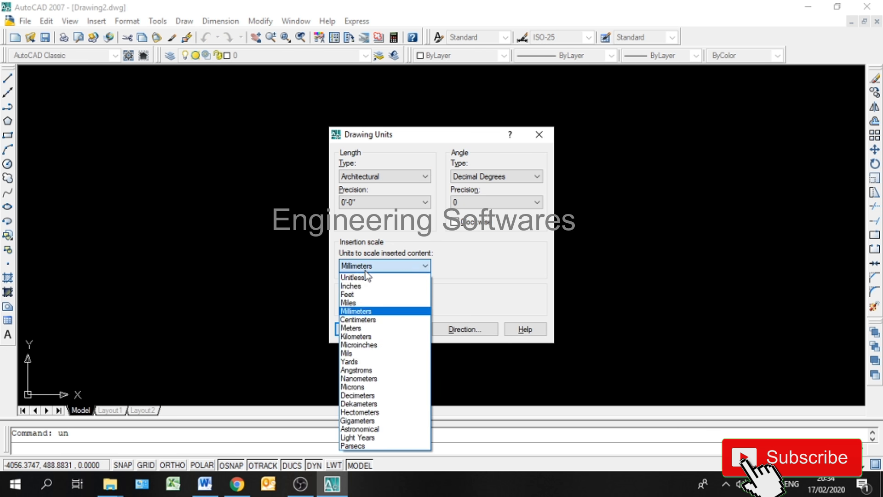
{"action": "left_click", "coordinate": [362, 286]}
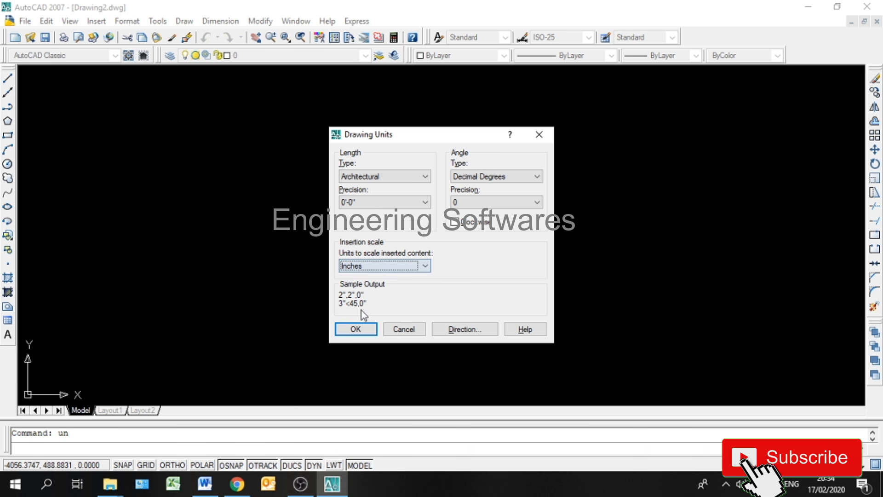
{"action": "left_click", "coordinate": [355, 329]}
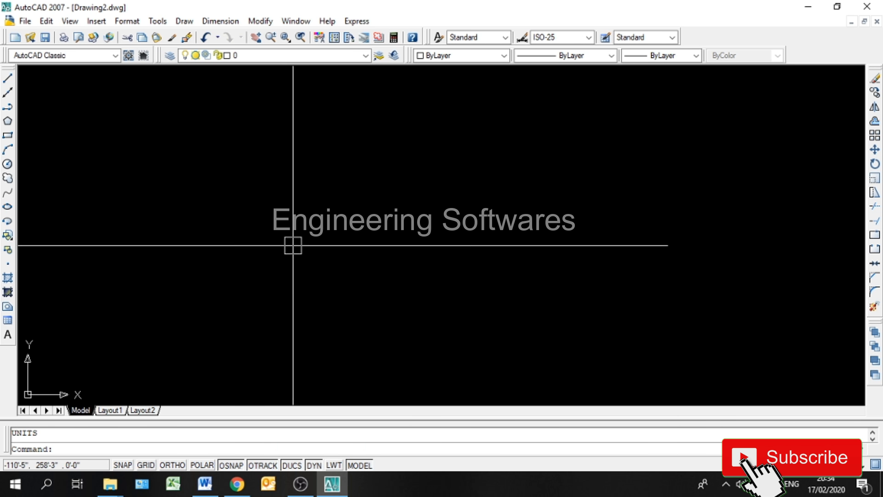
Step: Start a polyline in the left part of the drawing area and set its starting and ending half-width to 3'
{"action": "type", "text": "pl"}
{"action": "key", "text": "Return"}
{"action": "left_click", "coordinate": [114, 204]}
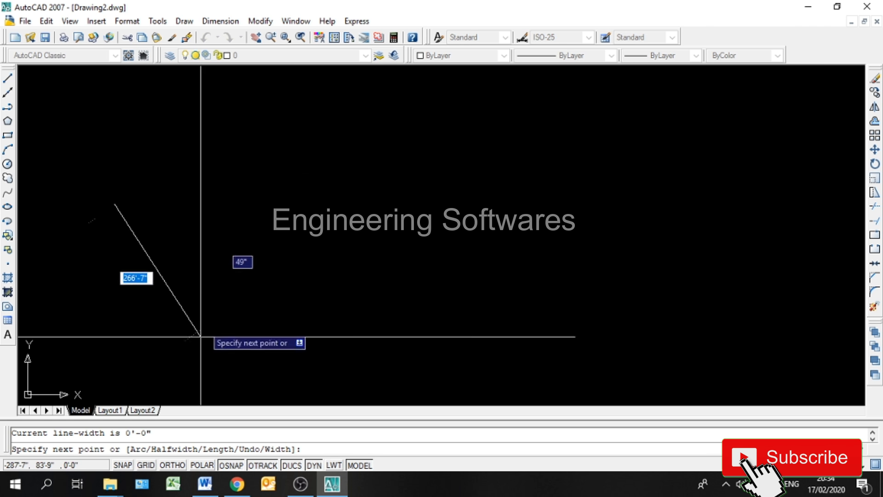
{"action": "type", "text": "h"}
{"action": "key", "text": "Return"}
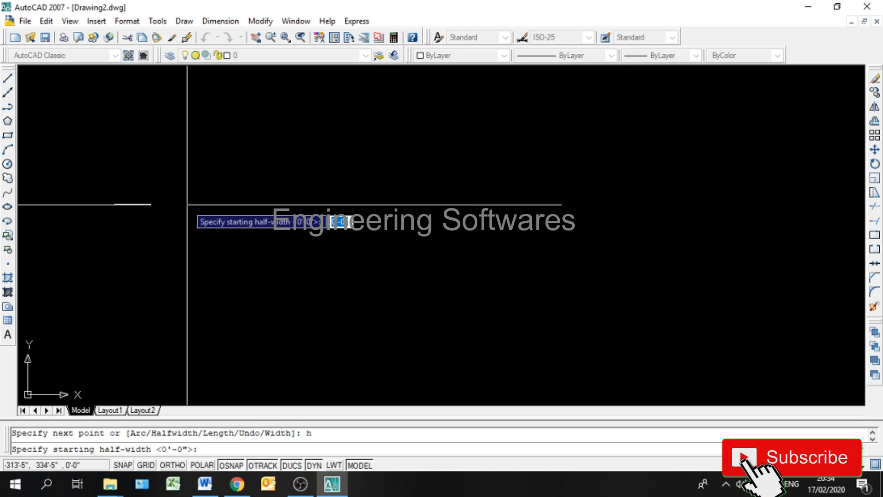
{"action": "type", "text": "3"}
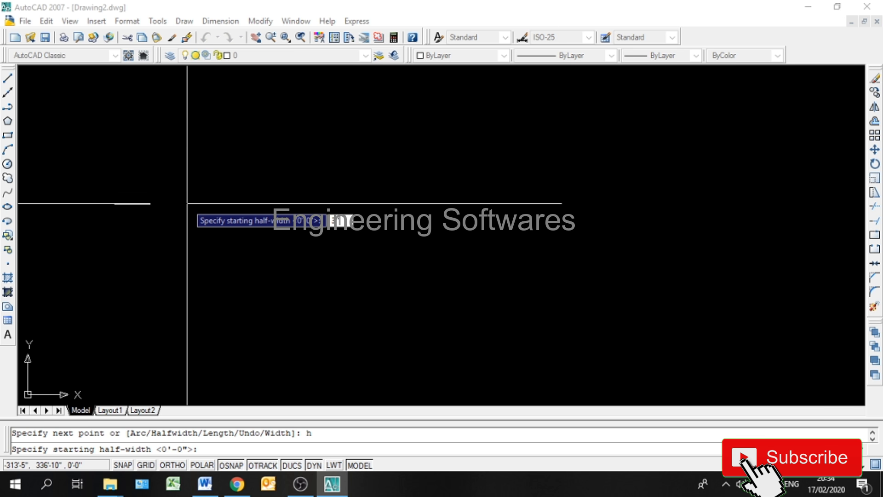
{"action": "key", "text": "Return"}
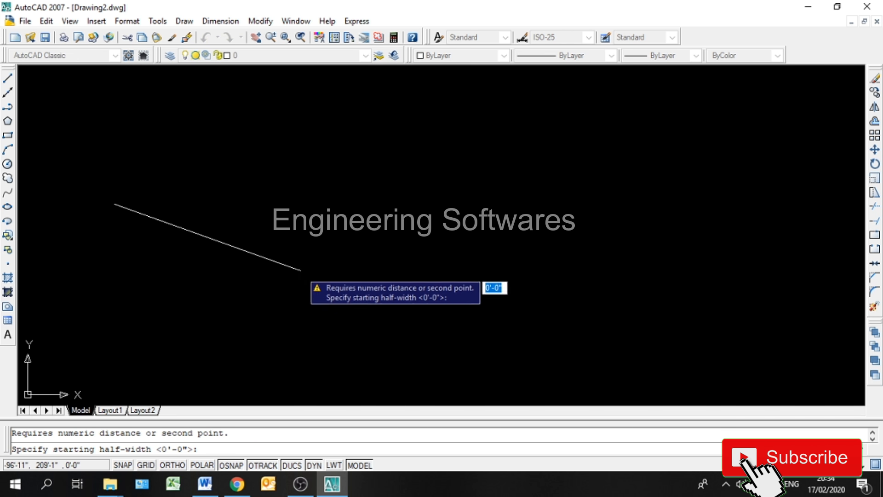
{"action": "type", "text": "3"}
{"action": "key", "text": "Return"}
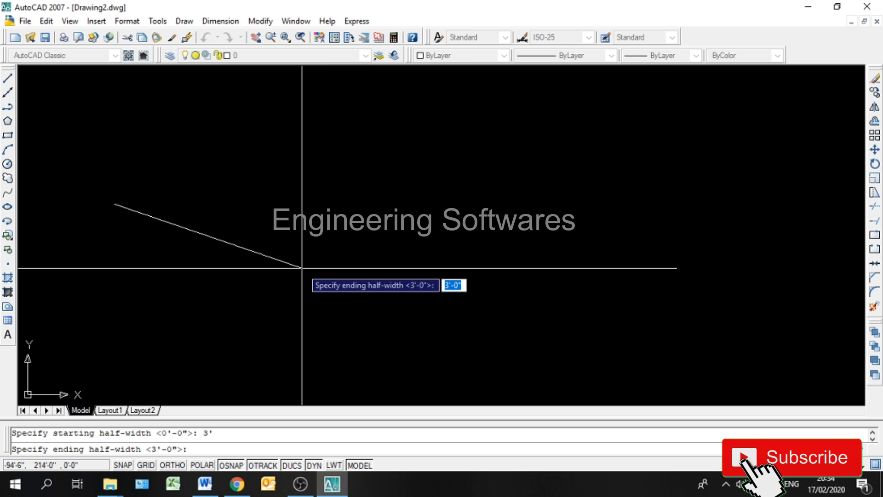
{"action": "key", "text": "Return"}
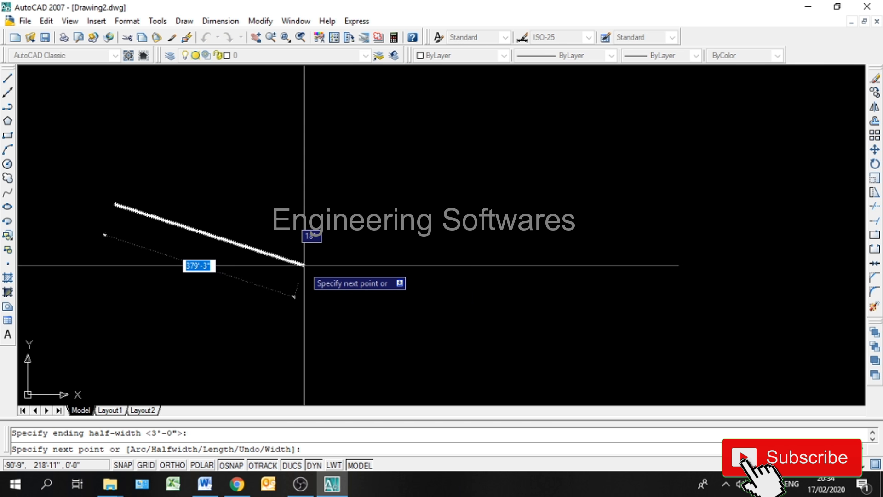
Step: Draw connected straight segments of the thick polyline in a zigzag toward the right side of the drawing area
{"action": "left_click", "coordinate": [301, 213]}
{"action": "left_click", "coordinate": [398, 283]}
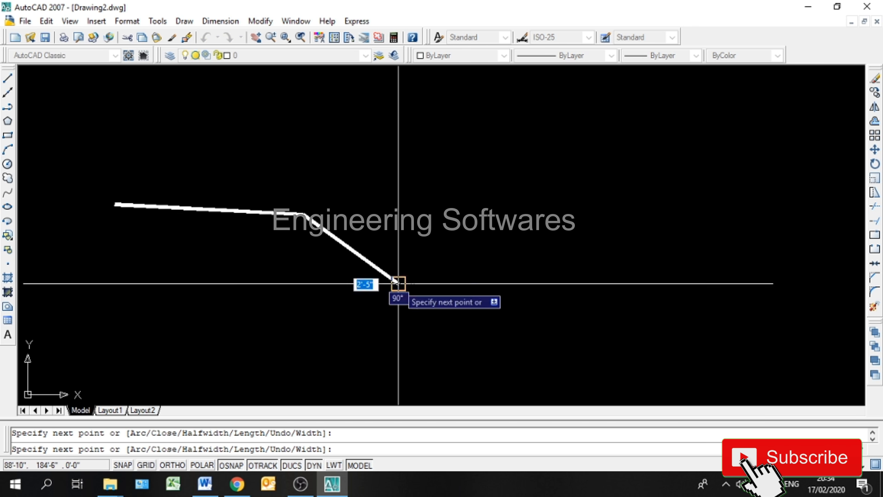
{"action": "left_click", "coordinate": [458, 177]}
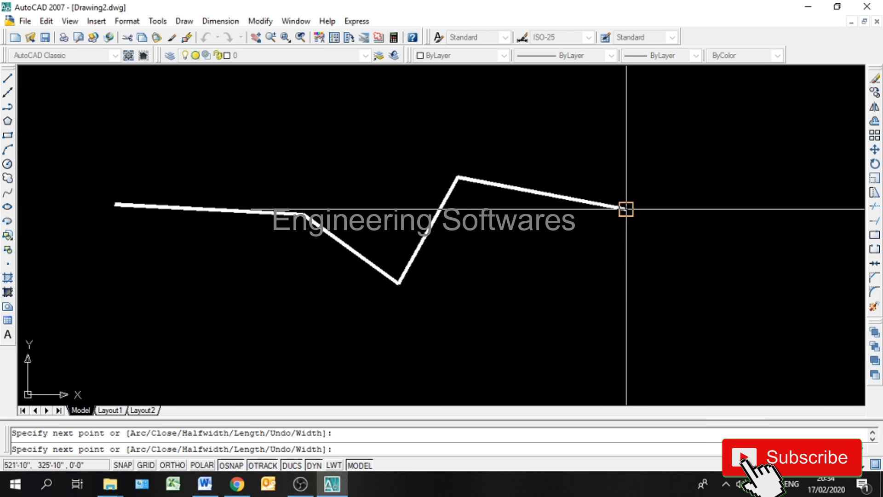